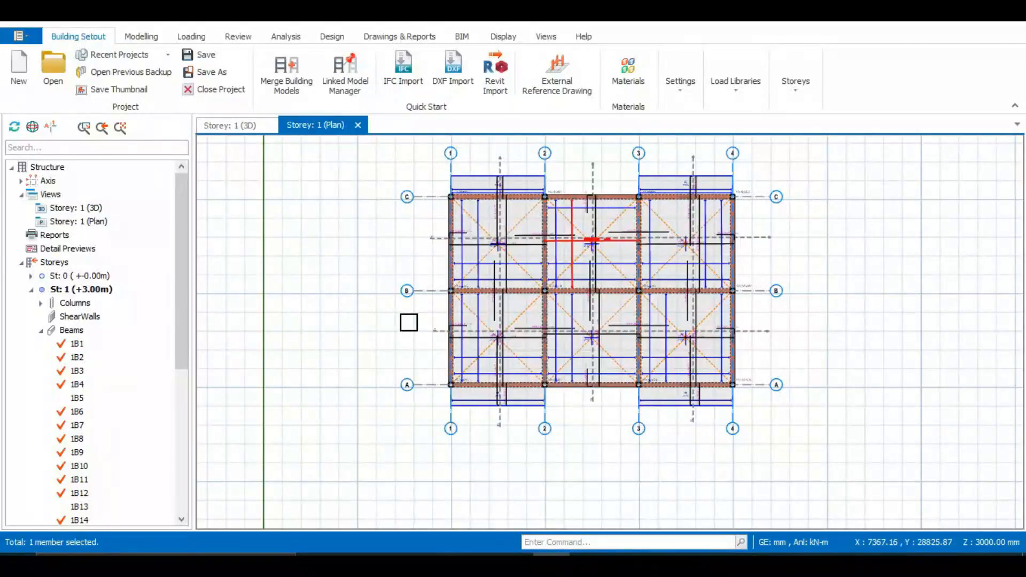
Clear the selection and examine the top and bottom reinforcement of cantilever slab 1S9 beside beam 1B8, between axes 1 and 2.
key(Escape)
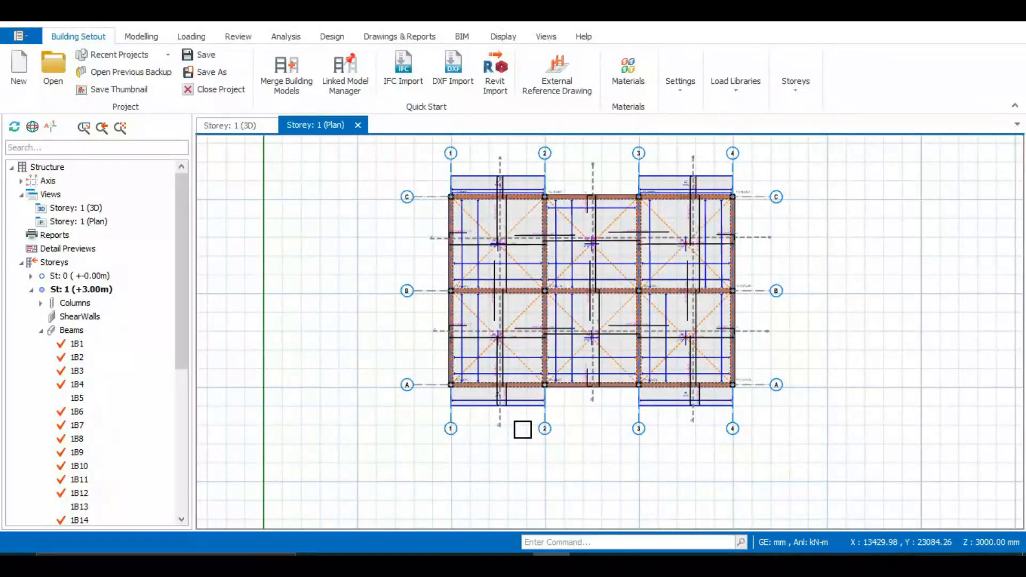
scroll(522, 429, up, 5)
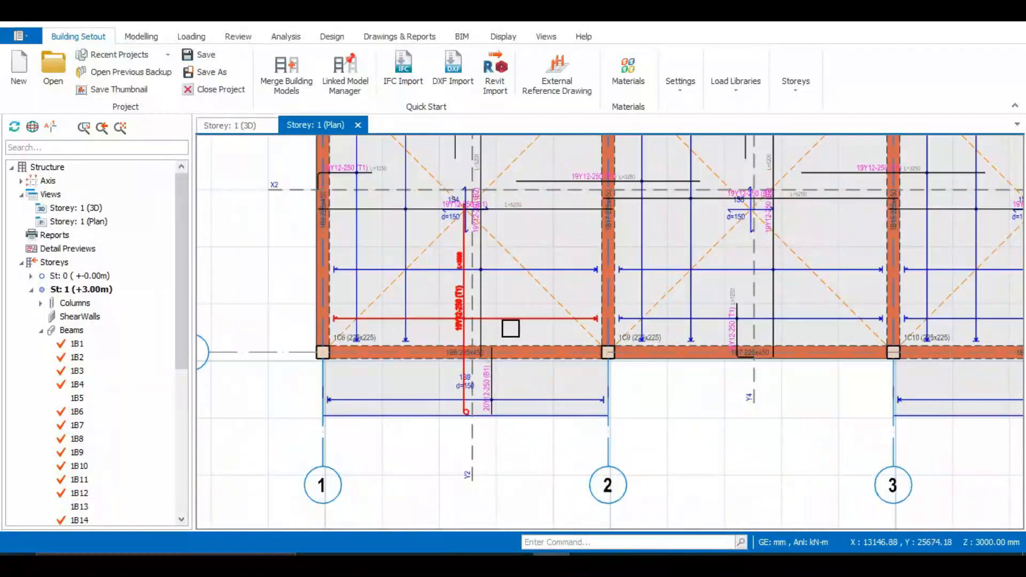
scroll(509, 328, up, 2)
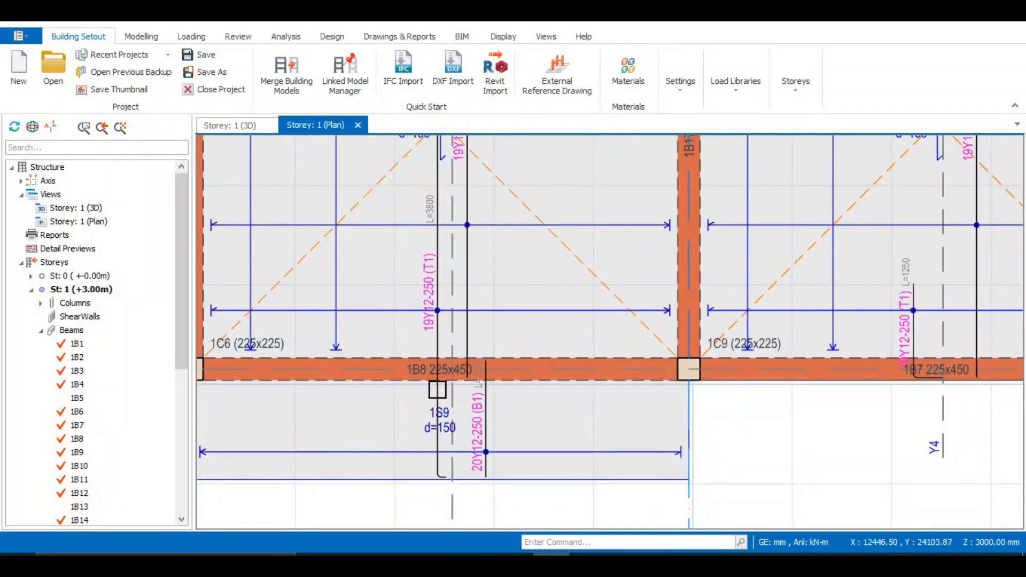
scroll(483, 348, down, 1)
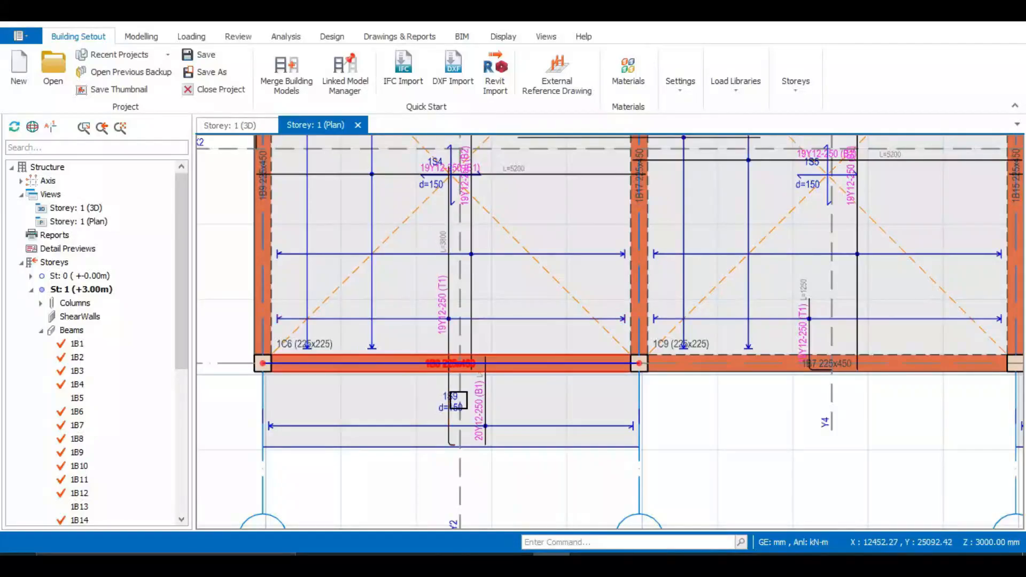
scroll(481, 456, up, 2)
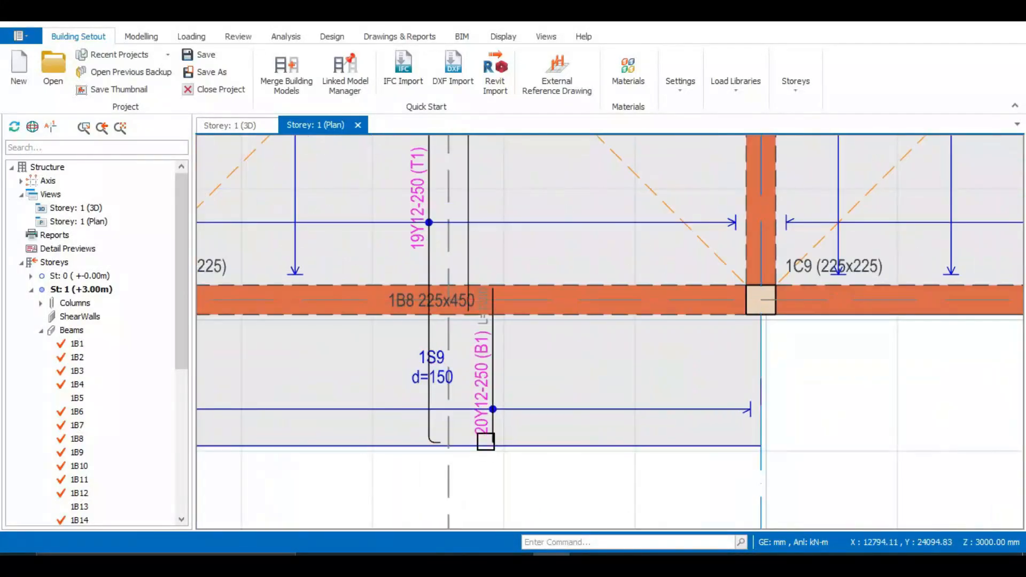
scroll(493, 428, down, 2)
scroll(501, 390, up, 2)
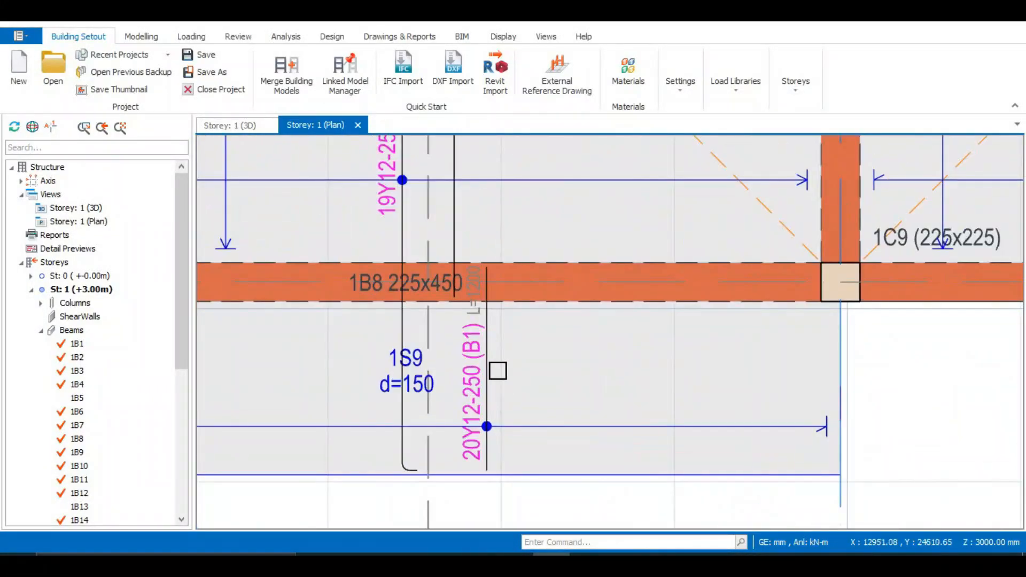
scroll(464, 422, down, 1)
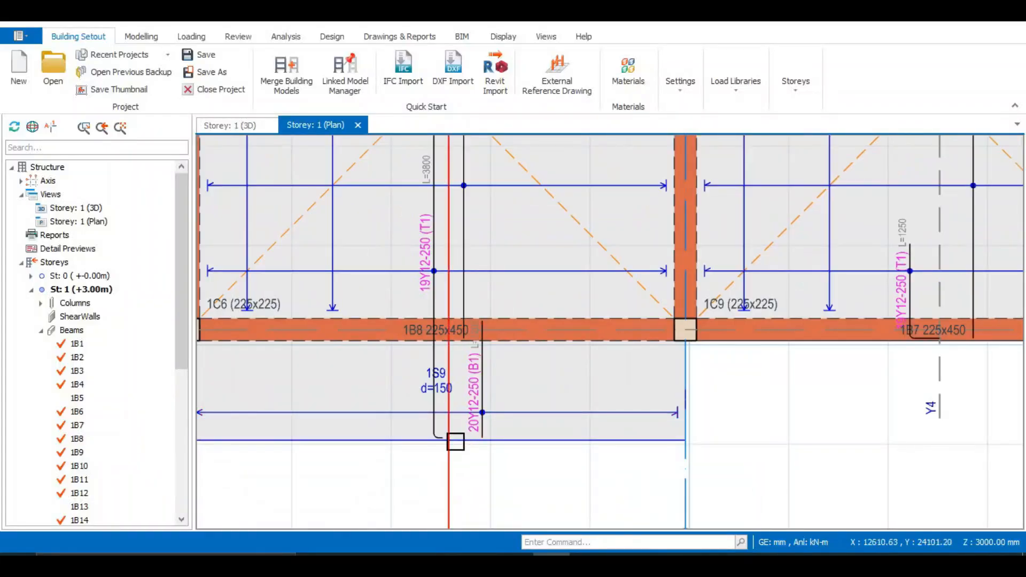
scroll(449, 412, down, 2)
scroll(441, 413, up, 2)
scroll(440, 413, down, 1)
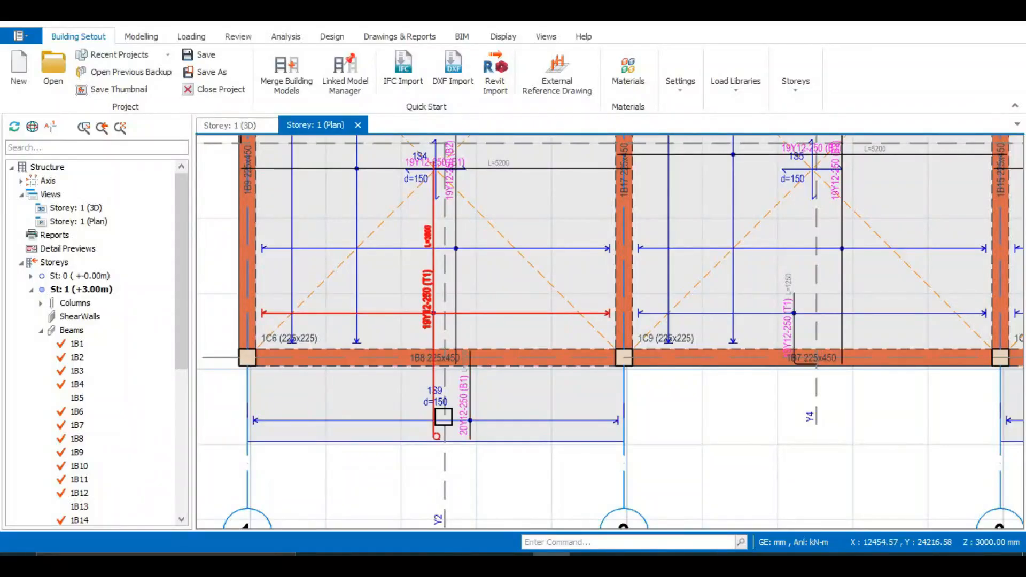
scroll(449, 414, down, 1)
scroll(477, 354, up, 3)
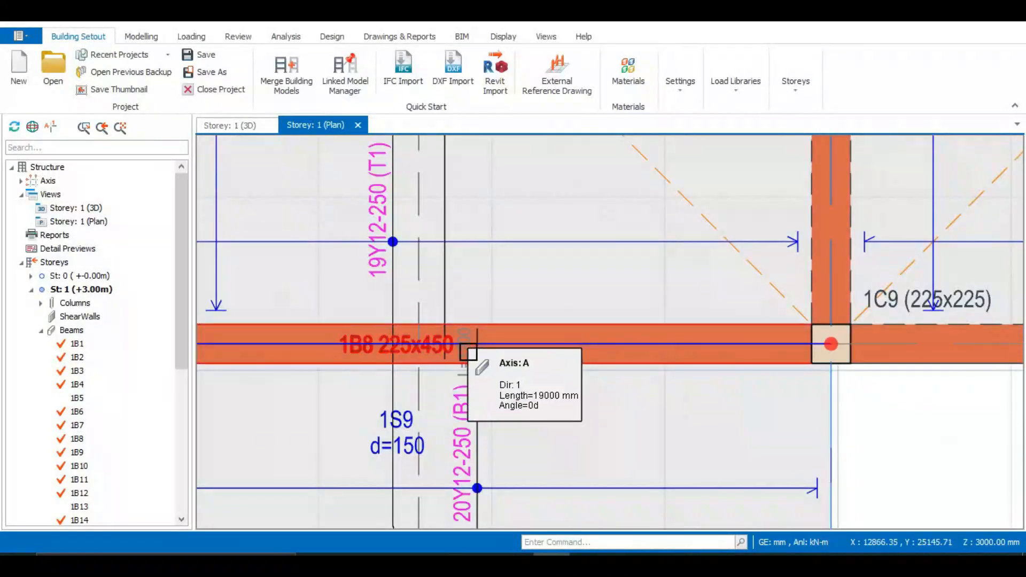
scroll(470, 294, down, 1)
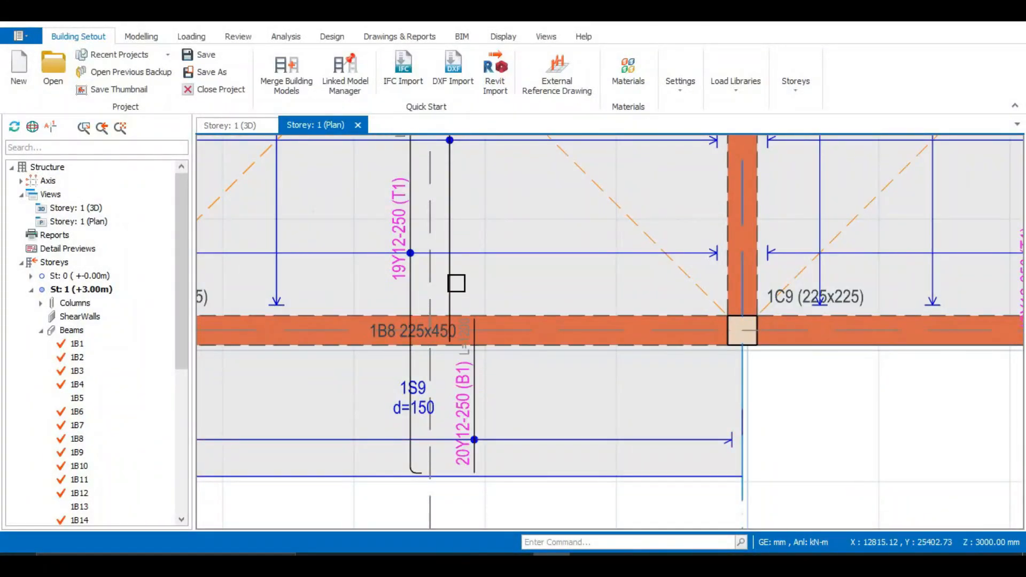
Select the B2 bottom bars of slab 1S4 and examine their end at beam 1B8 against the bottom bars of slab 1S9.
click(456, 273)
scroll(457, 257, down, 1)
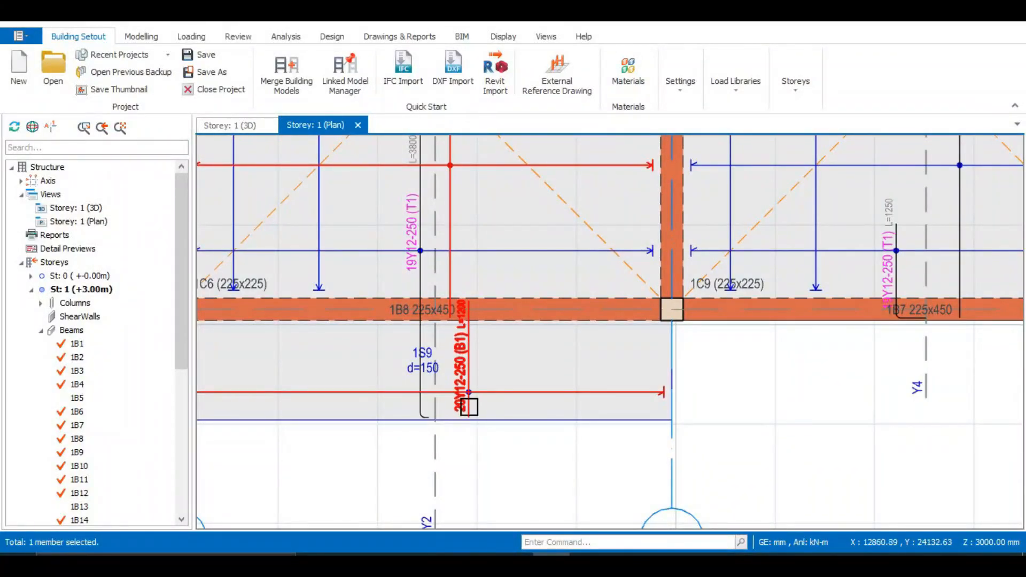
scroll(458, 281, up, 1)
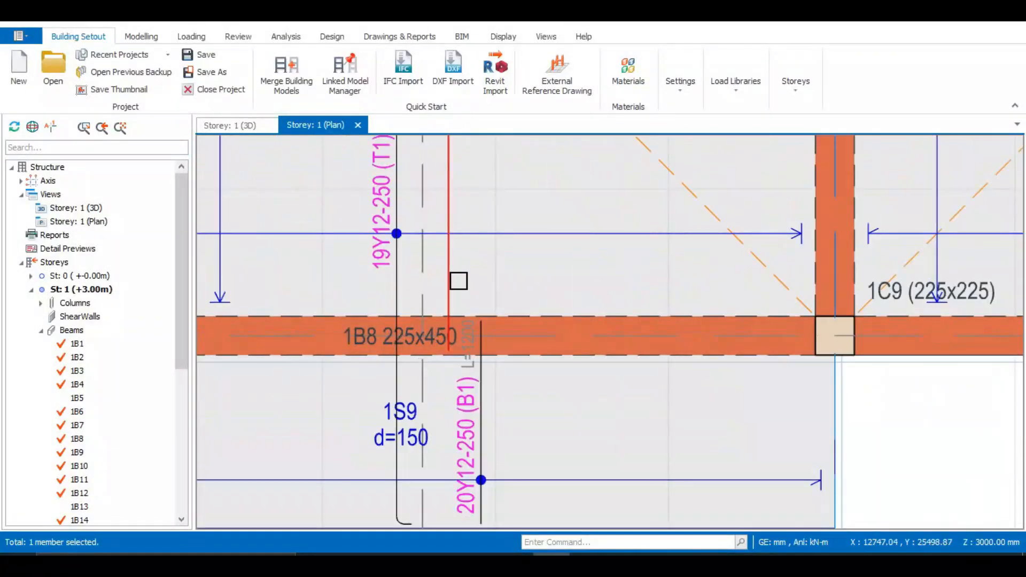
scroll(459, 280, down, 1)
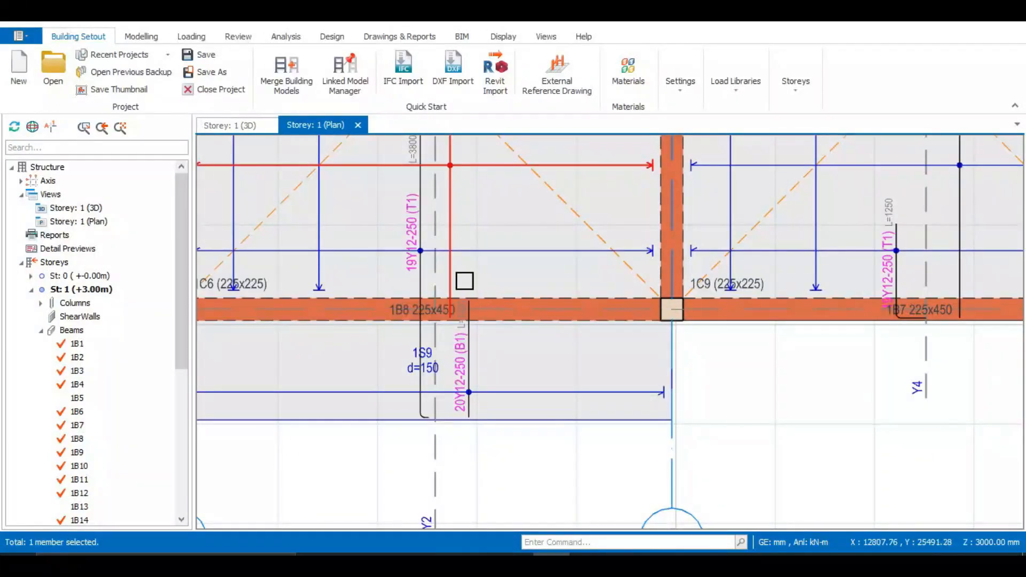
scroll(464, 281, up, 2)
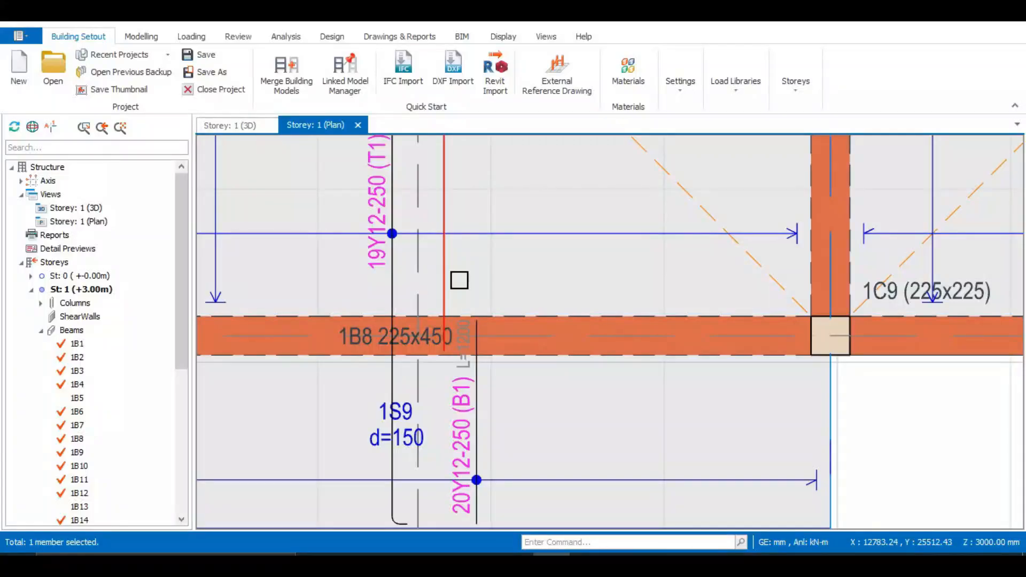
scroll(459, 280, down, 1)
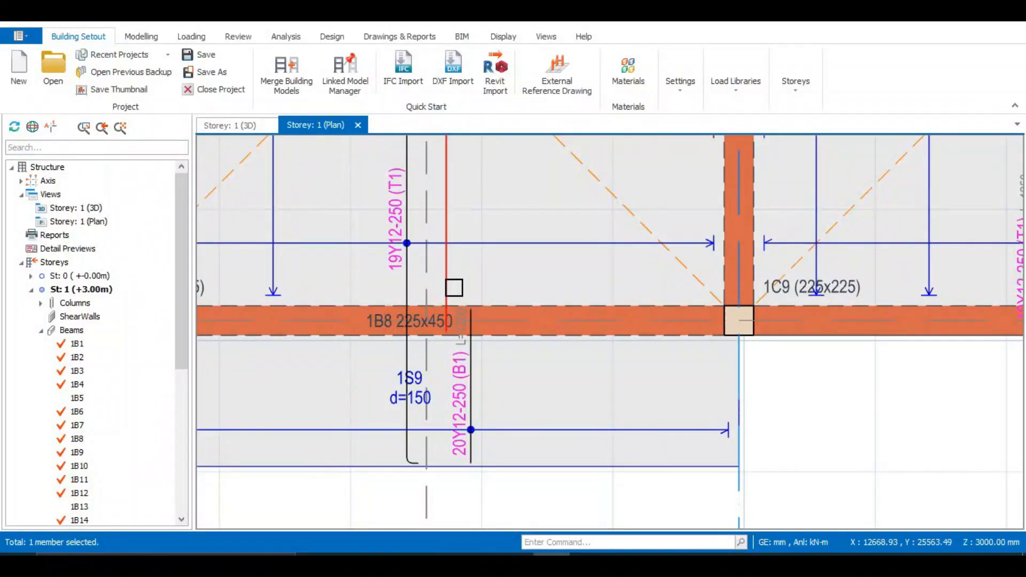
scroll(456, 280, up, 1)
scroll(455, 279, down, 2)
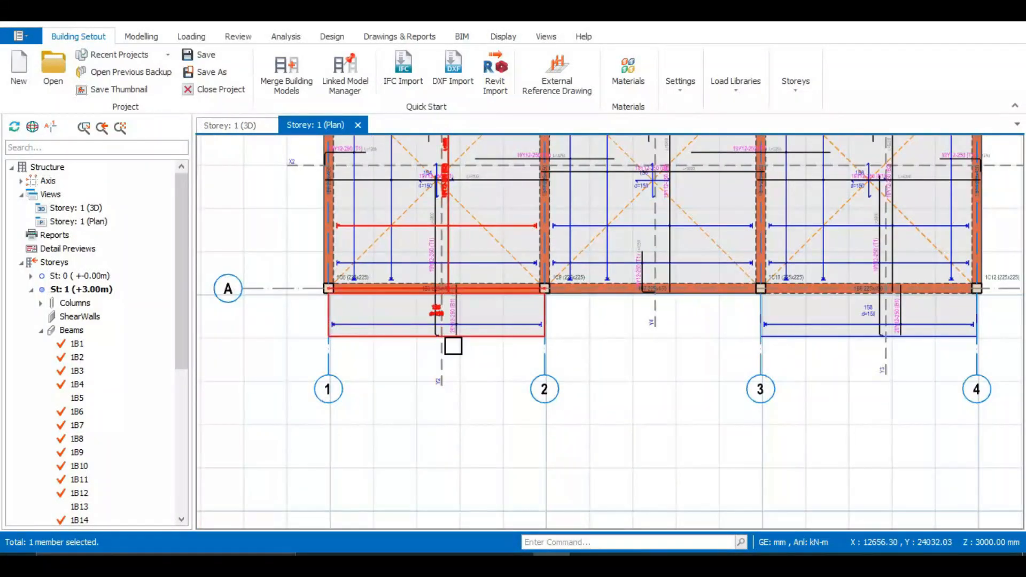
scroll(445, 340, up, 1)
scroll(438, 244, down, 2)
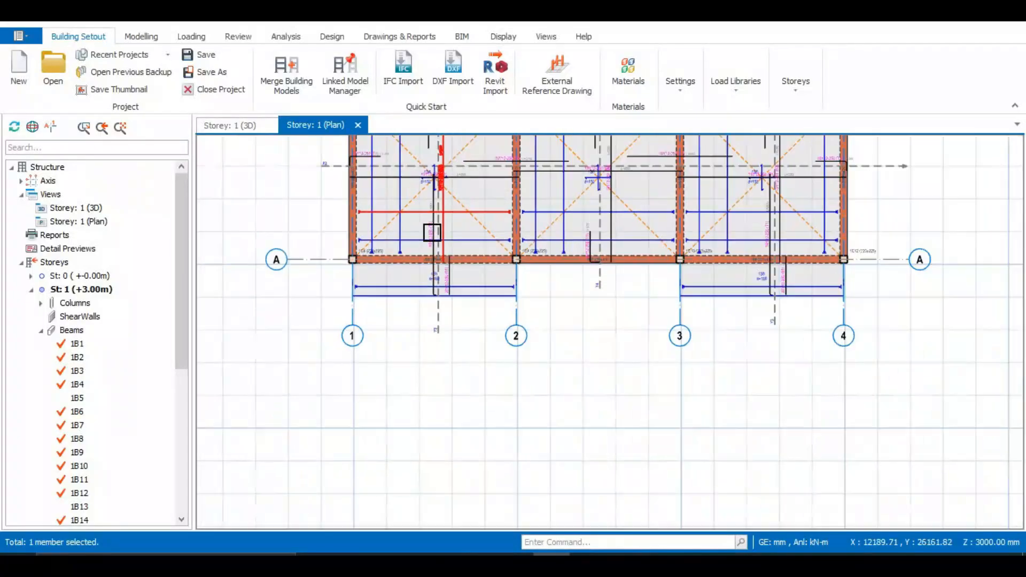
Select the 19Y12-250 (T1) top bars and trace them from slab 1S4 across beam 1B8 into cantilever slab 1S9.
scroll(428, 173, up, 3)
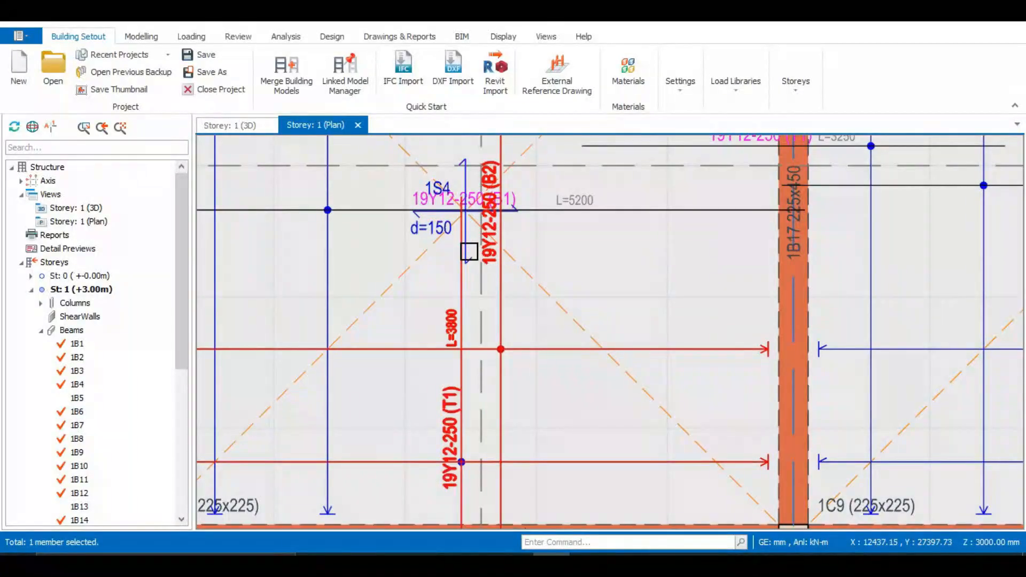
scroll(468, 249, down, 2)
scroll(457, 376, up, 2)
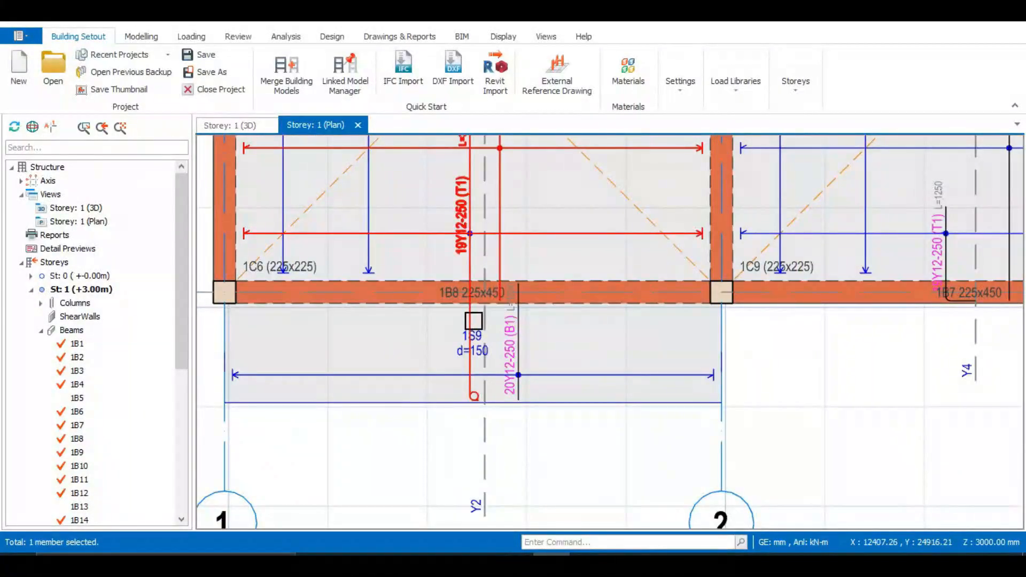
scroll(471, 204, up, 2)
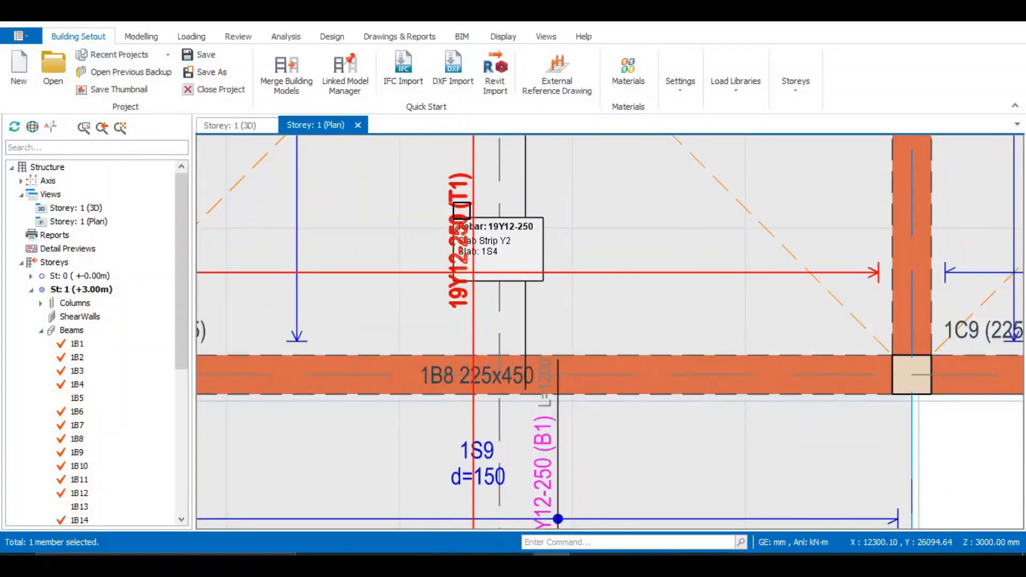
scroll(485, 259, down, 1)
scroll(533, 361, down, 1)
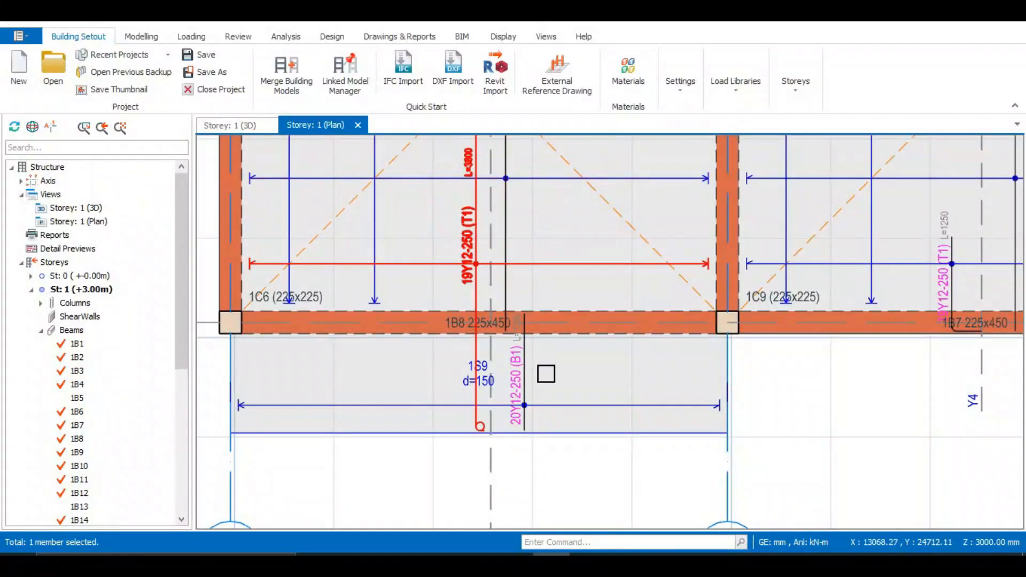
scroll(539, 372, up, 2)
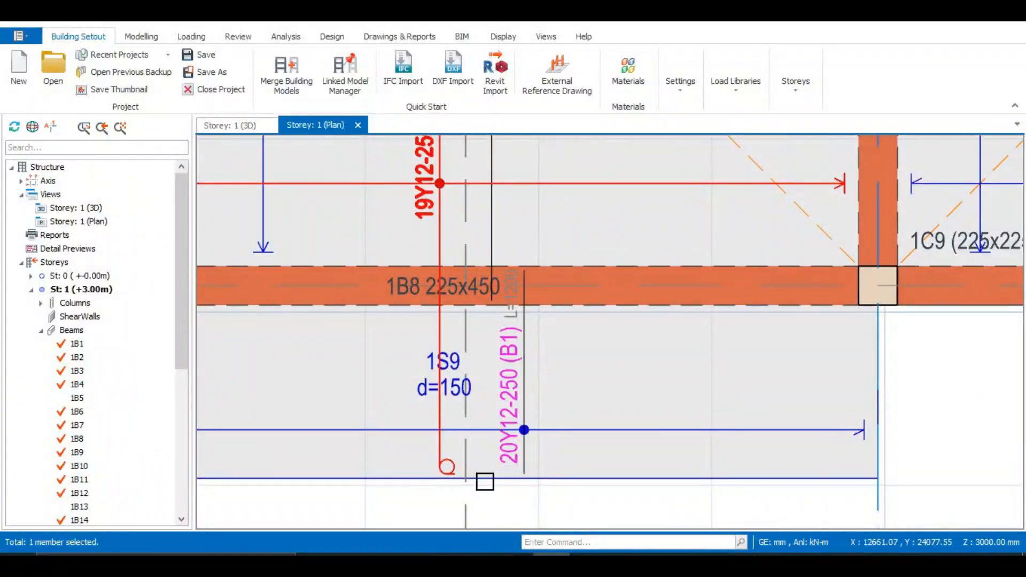
scroll(424, 408, down, 4)
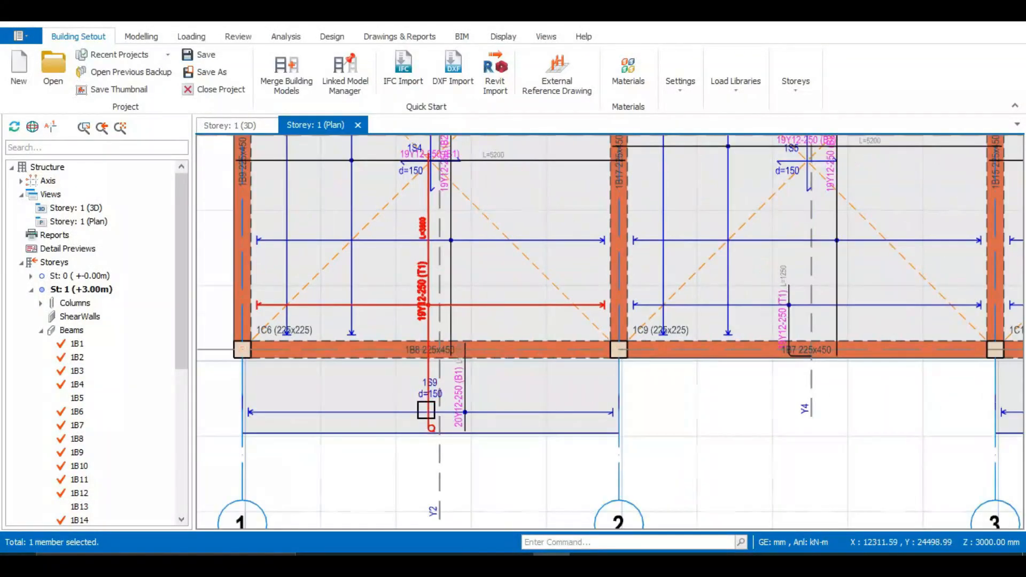
scroll(424, 406, down, 2)
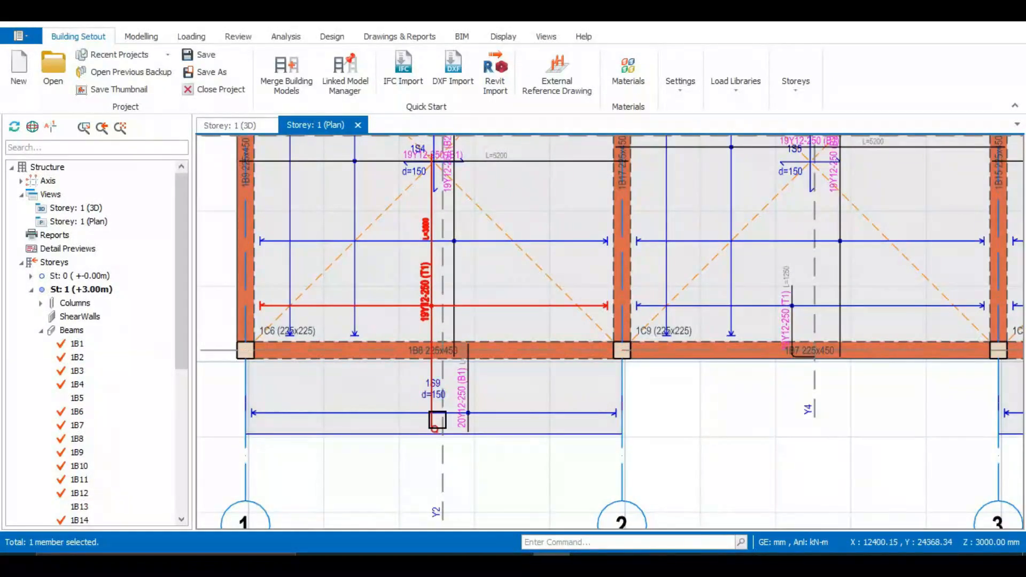
scroll(423, 441, up, 3)
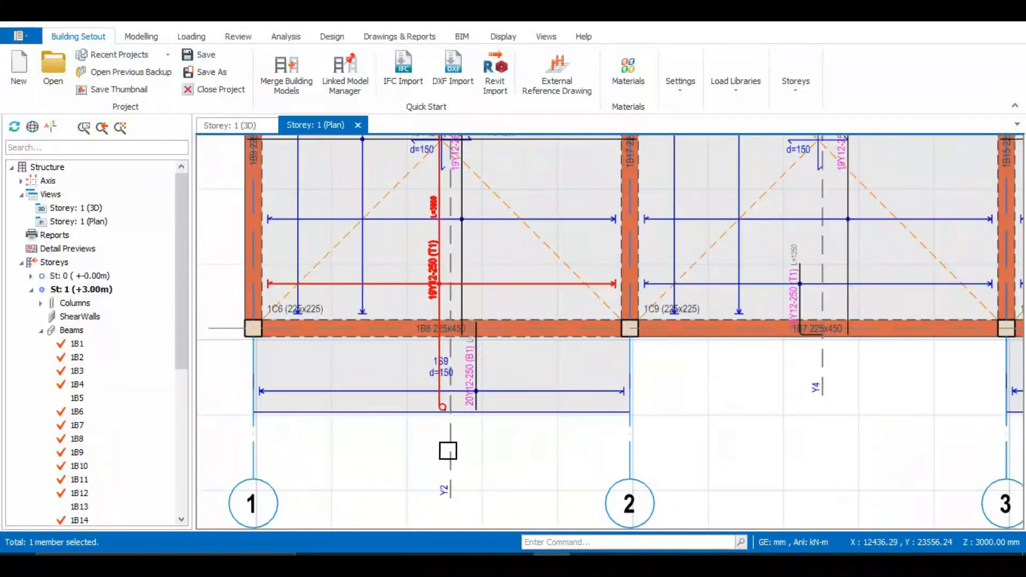
Examine the hooked end of the T1 top bars at slab 1S9's free edge and the B1 bottom bars beside it.
scroll(221, 376, up, 2)
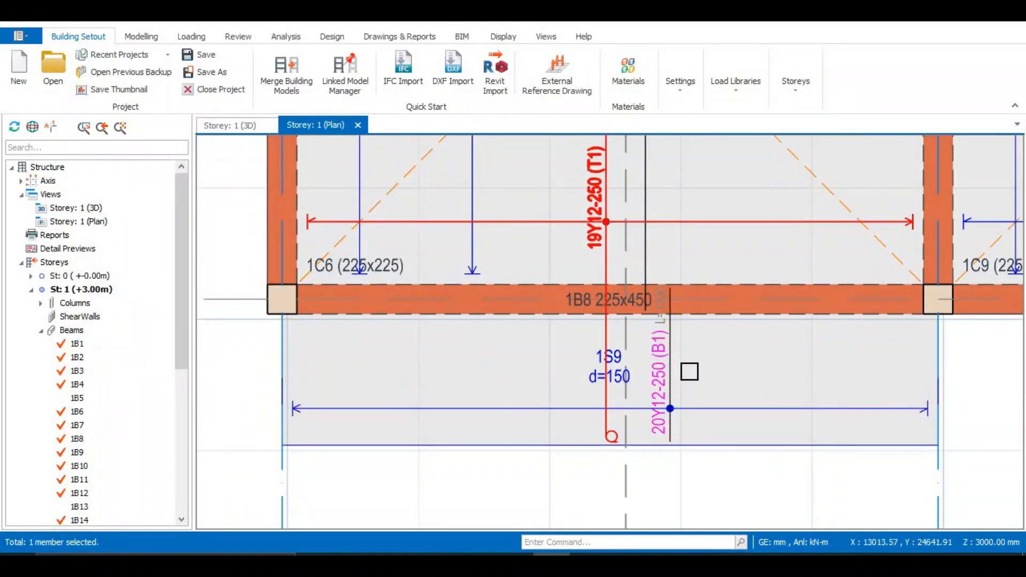
scroll(686, 369, up, 1)
scroll(641, 374, down, 2)
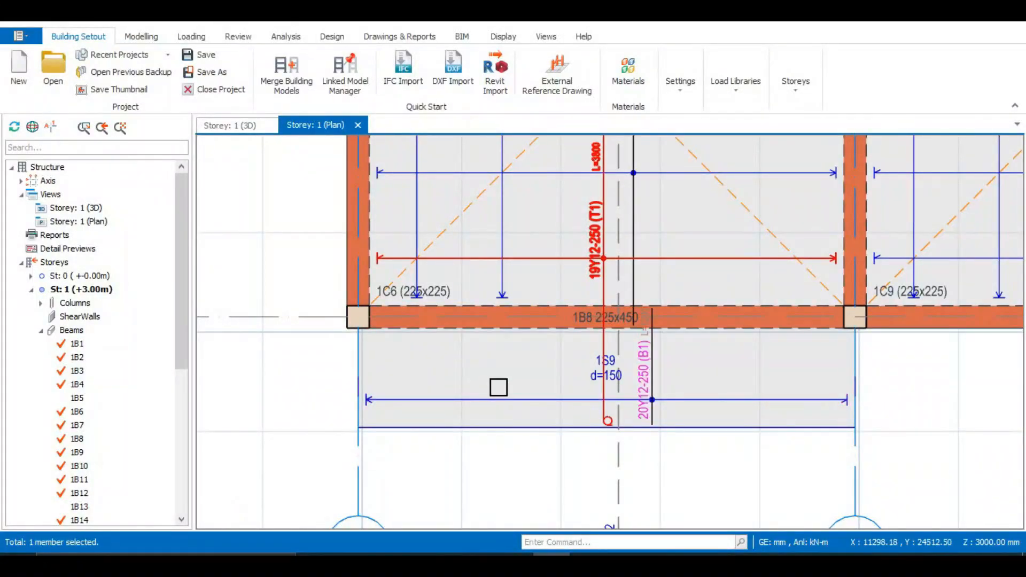
scroll(558, 374, down, 1)
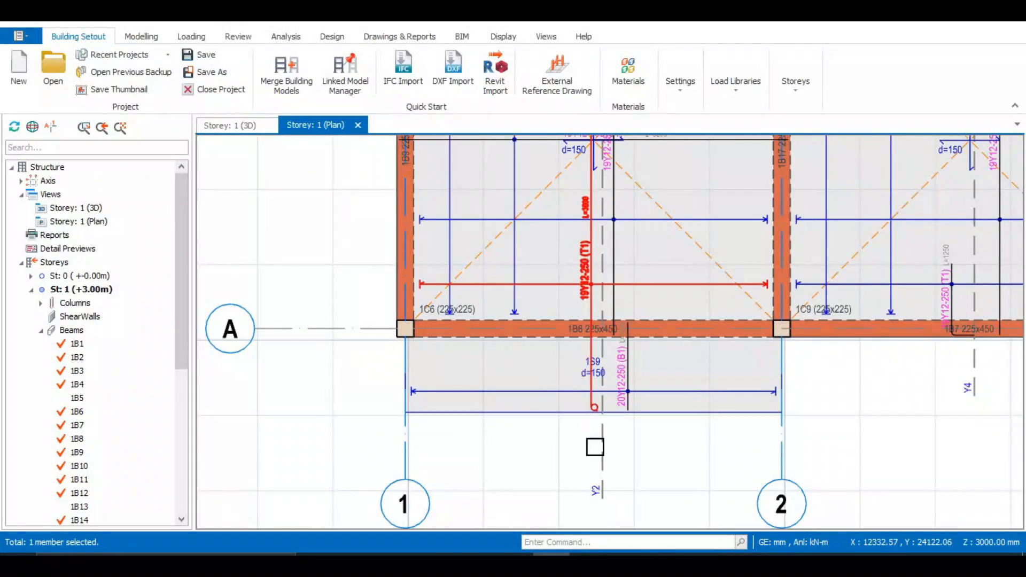
scroll(599, 433, up, 2)
scroll(666, 335, down, 1)
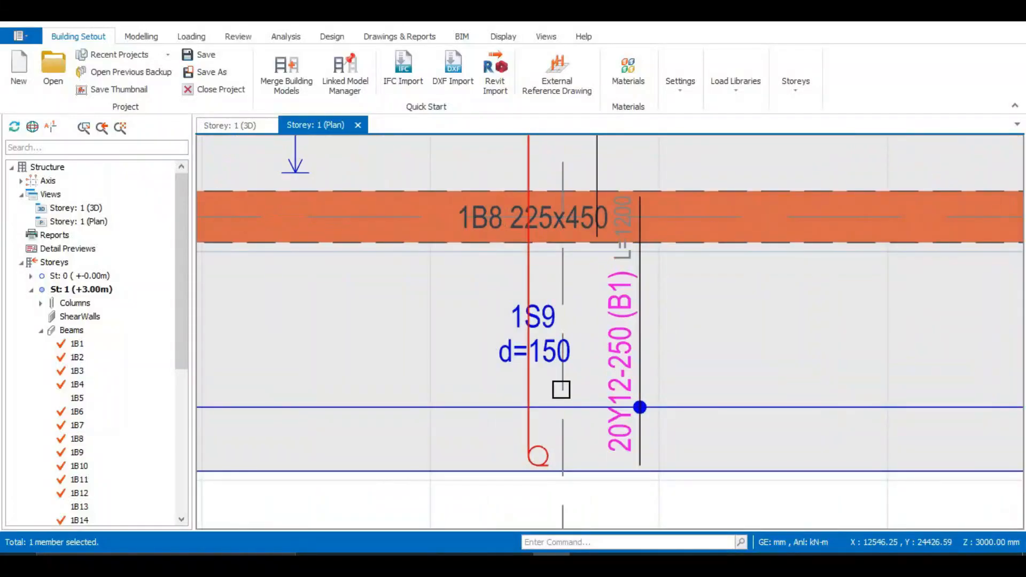
scroll(561, 388, down, 3)
scroll(565, 385, up, 3)
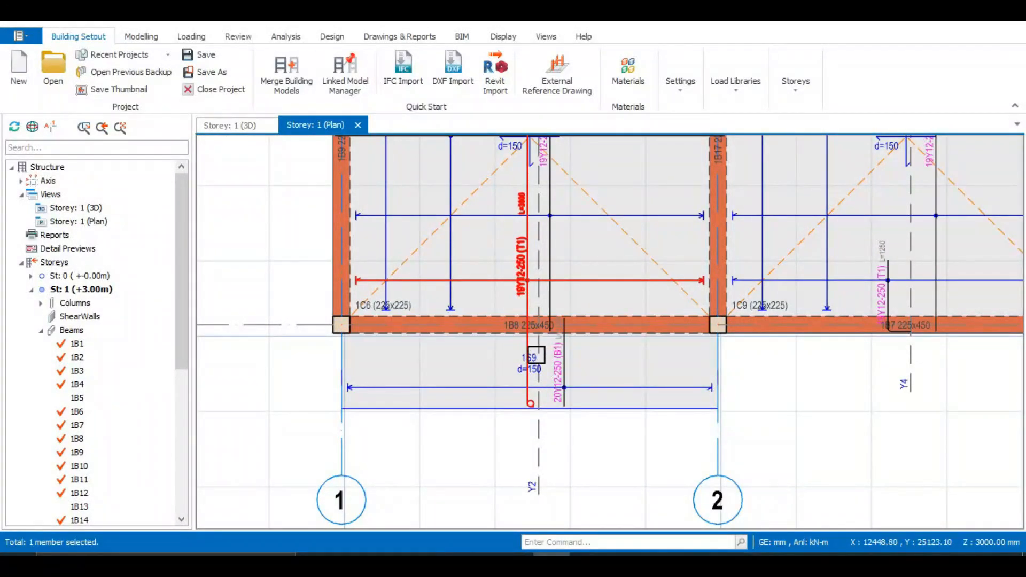
scroll(553, 359, up, 1)
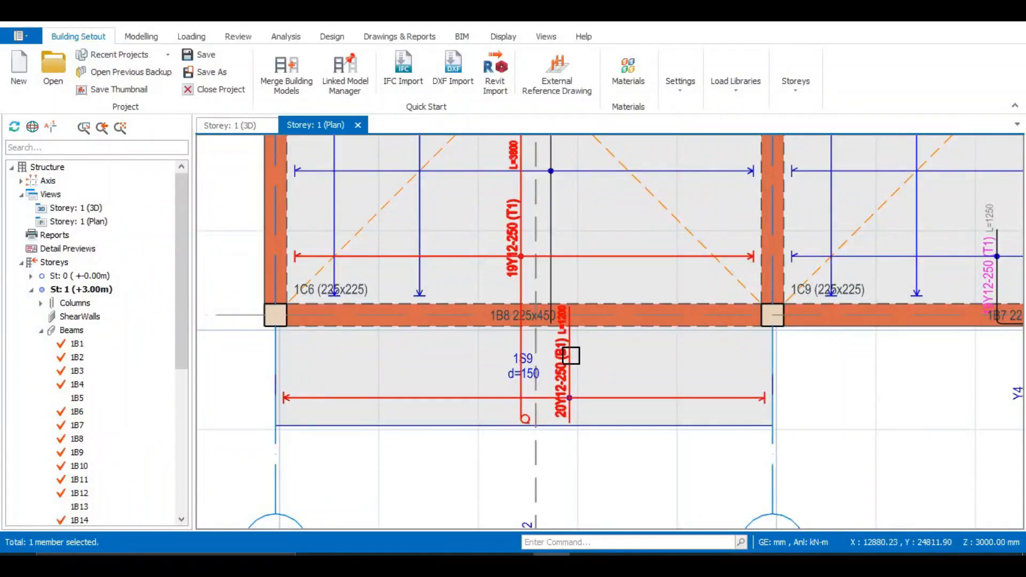
Inspect the quantity, diameter and spacing of slab 1S9's B1 bottom bars, close their properties and review the surrounding slab strips.
click(577, 353)
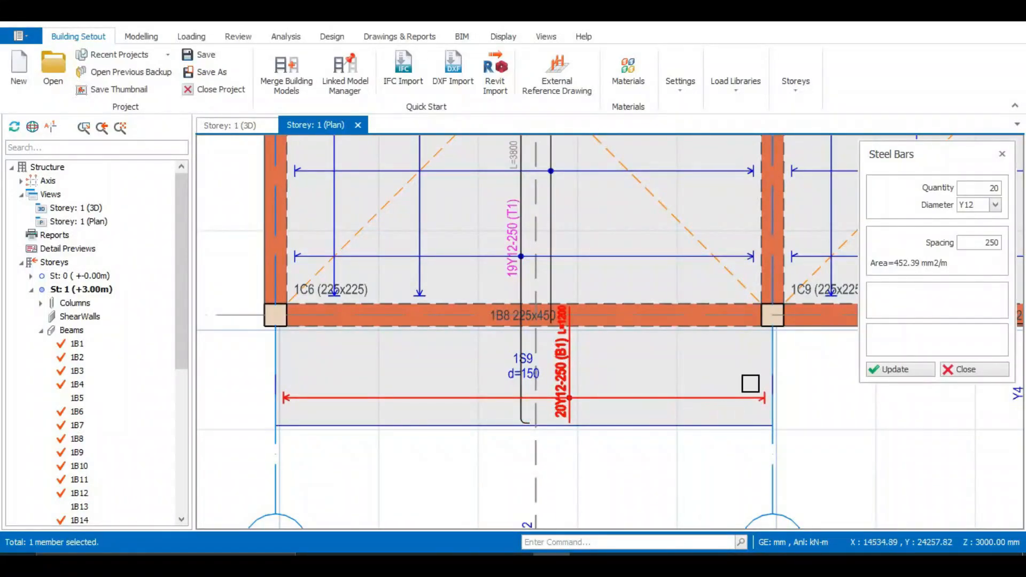
click(1002, 155)
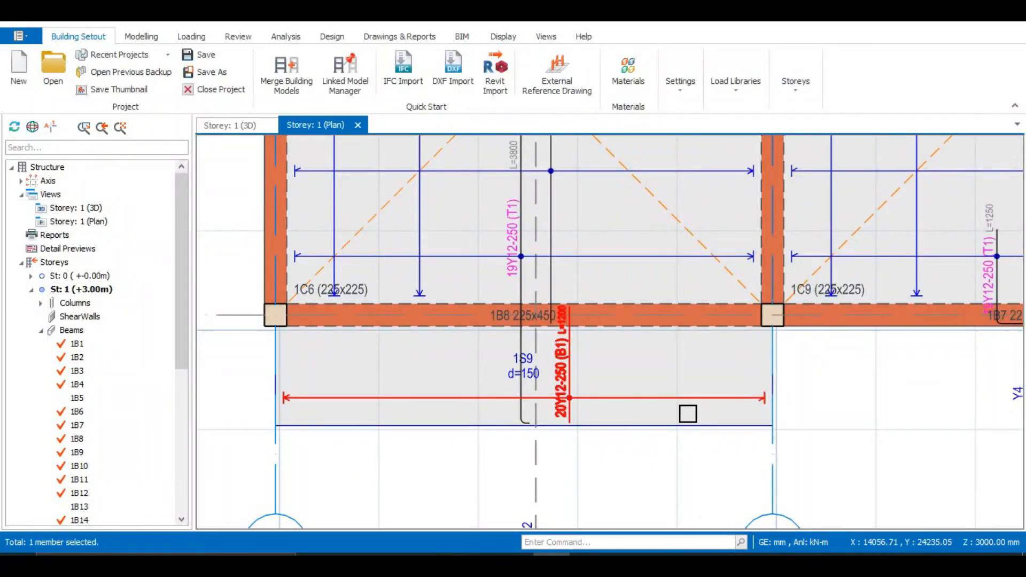
scroll(543, 470, down, 2)
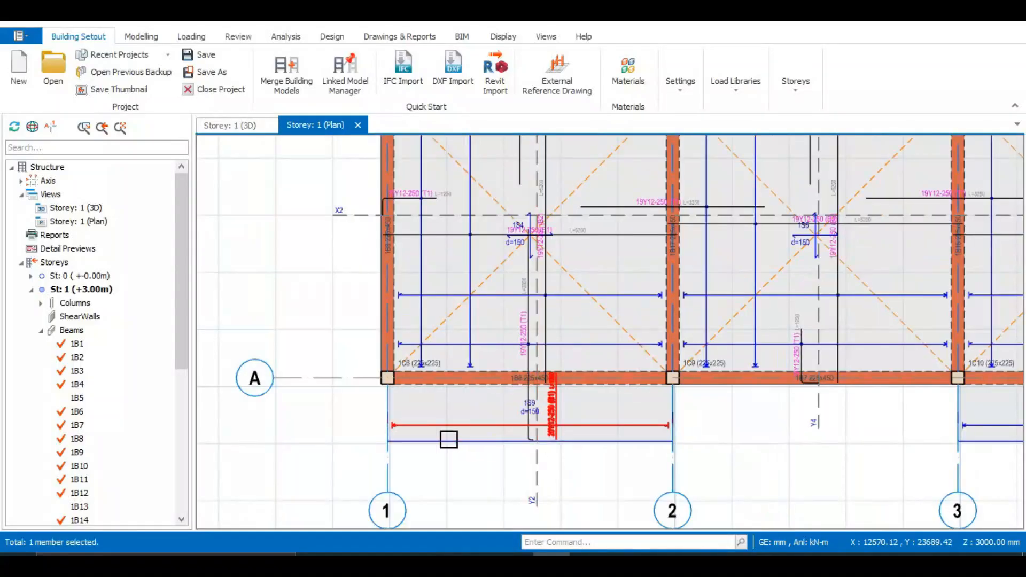
scroll(432, 439, up, 1)
scroll(402, 322, down, 2)
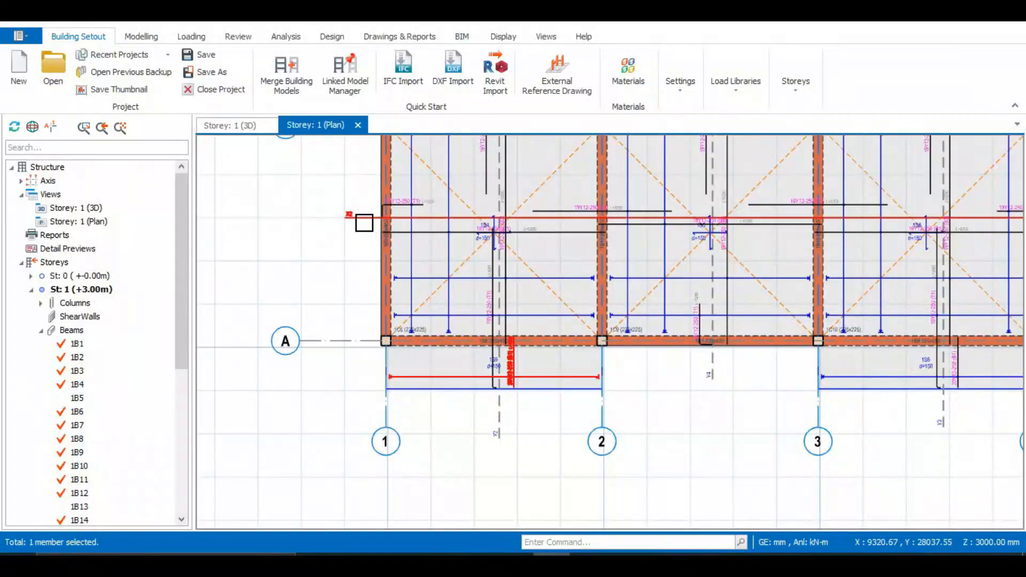
Open the properties of slab strip X2 and change the strip type from analytical to manual.
click(349, 217)
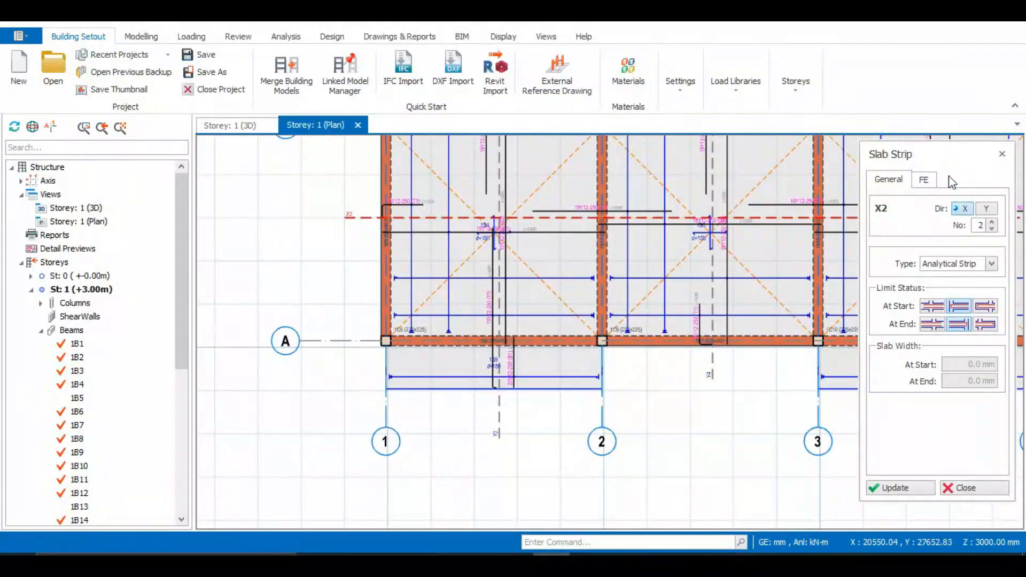
click(992, 264)
click(967, 300)
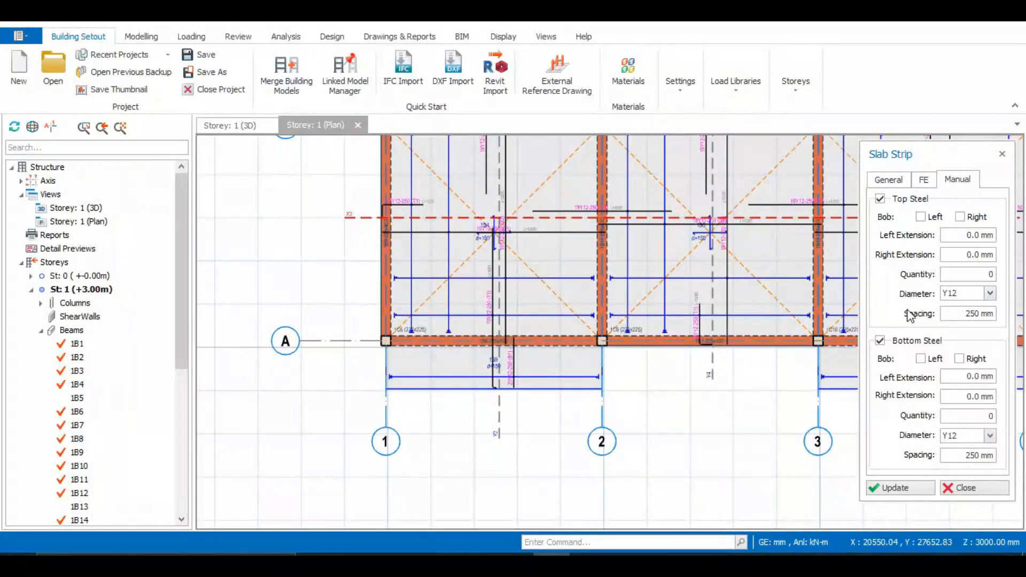
Review slab 1S9's top and bottom bars and the diameter choices for the manual strip's bottom steel.
scroll(524, 349, up, 5)
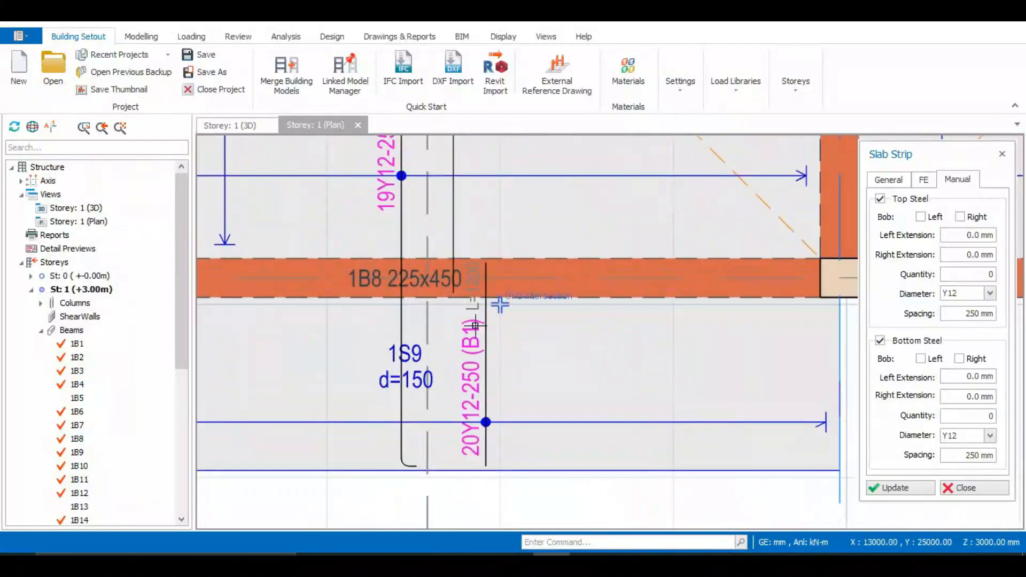
scroll(471, 342, down, 3)
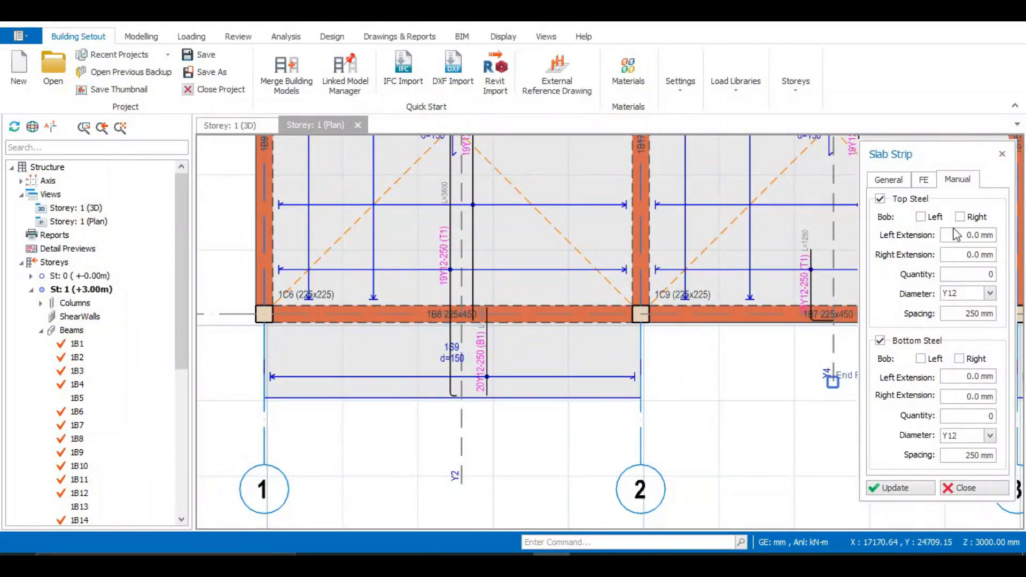
click(608, 282)
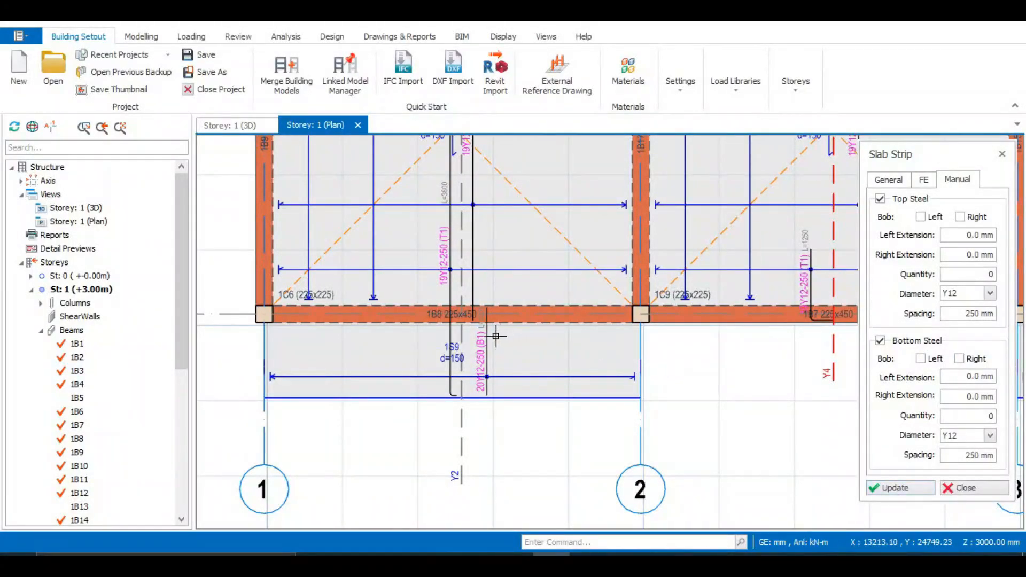
click(989, 440)
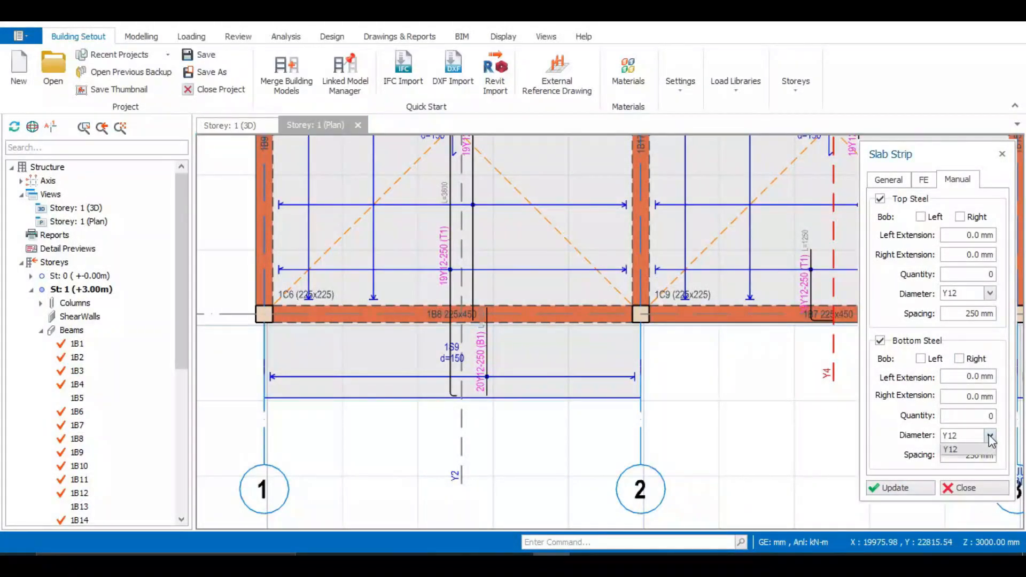
Draw a horizontal manual strip about 5700 mm long across cantilever slab 1S9, from outside grid 1 to past grid 2.
scroll(585, 219, down, 3)
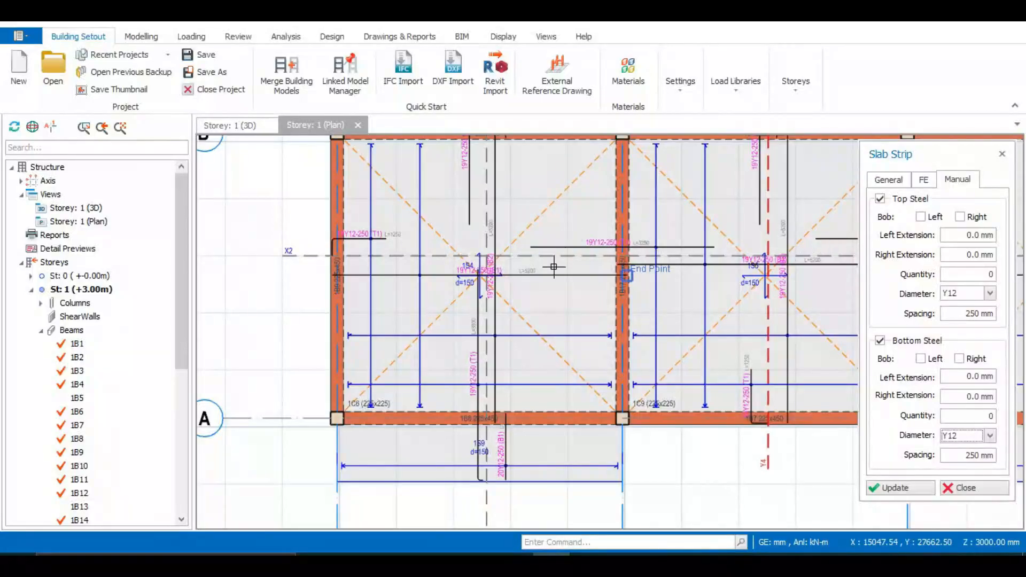
scroll(582, 297, down, 1)
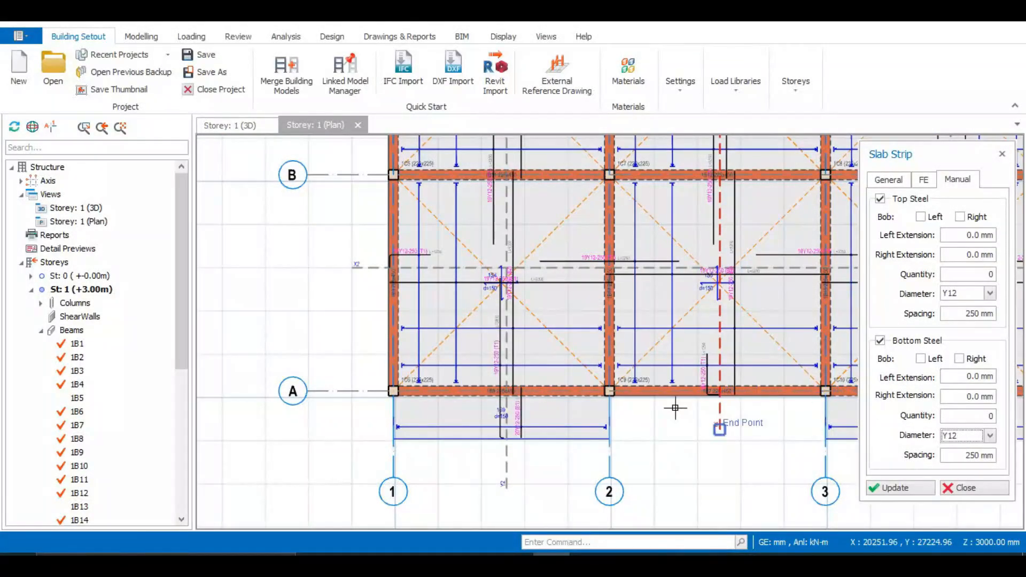
scroll(574, 384, up, 1)
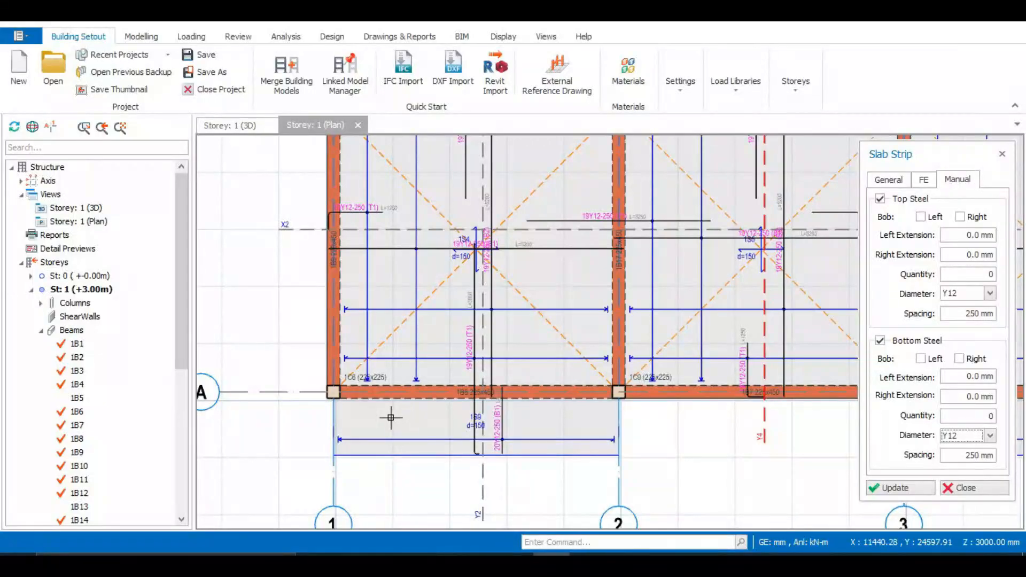
click(305, 413)
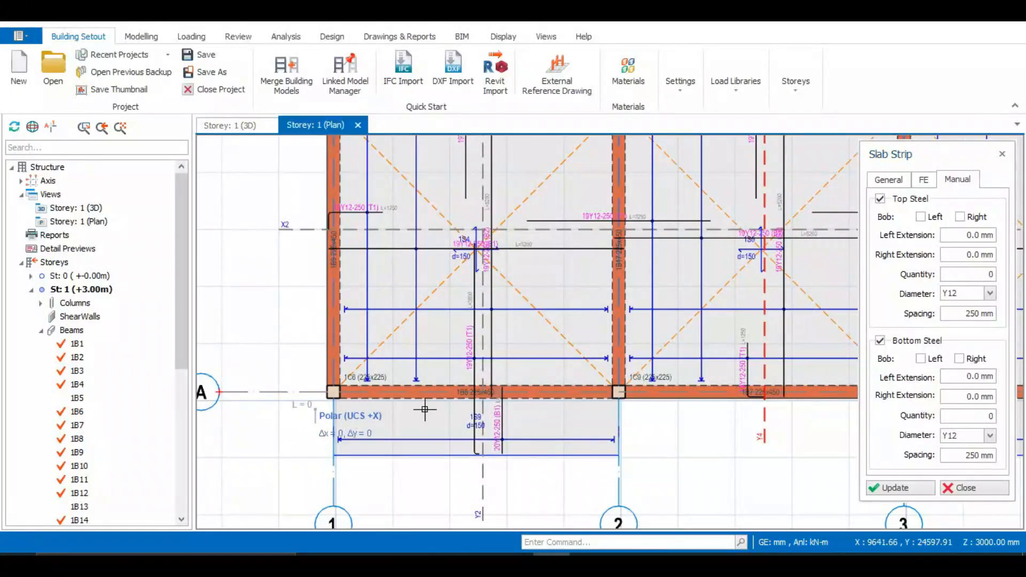
click(638, 423)
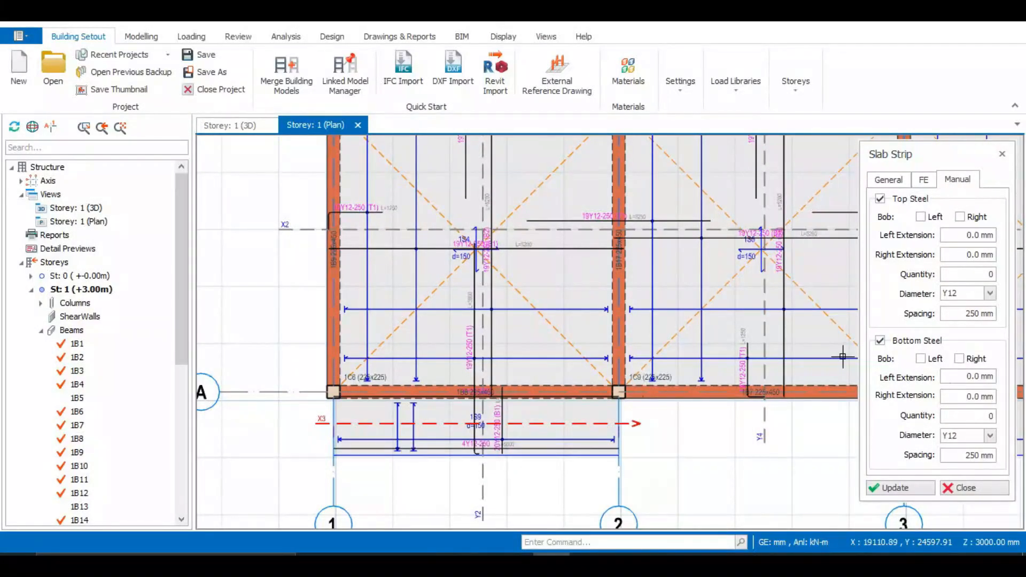
Examine the layout and distribution range of the bars created by strip X3 across slab 1S9.
scroll(502, 419, up, 3)
scroll(499, 416, down, 3)
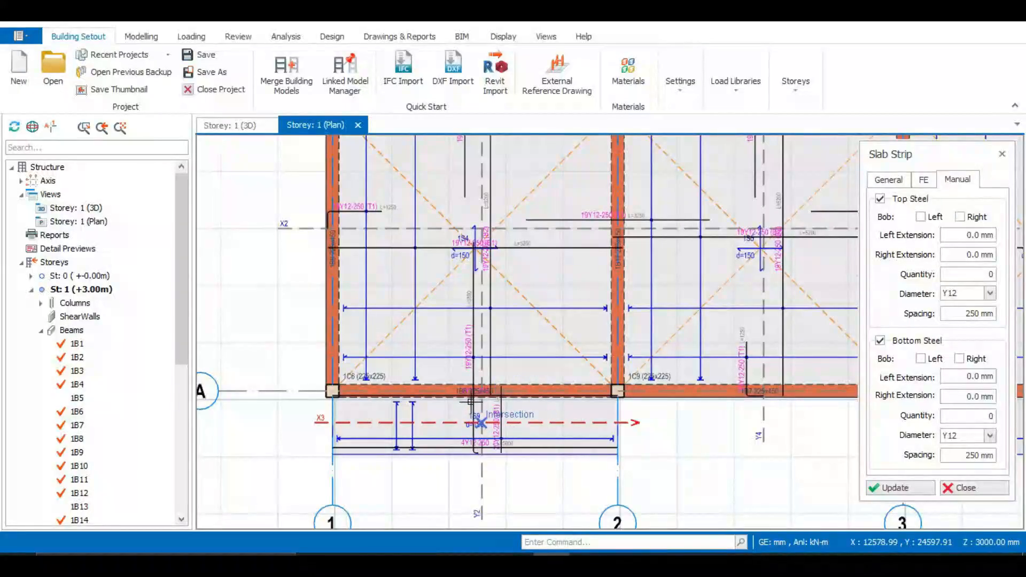
scroll(471, 402, up, 3)
scroll(522, 389, down, 1)
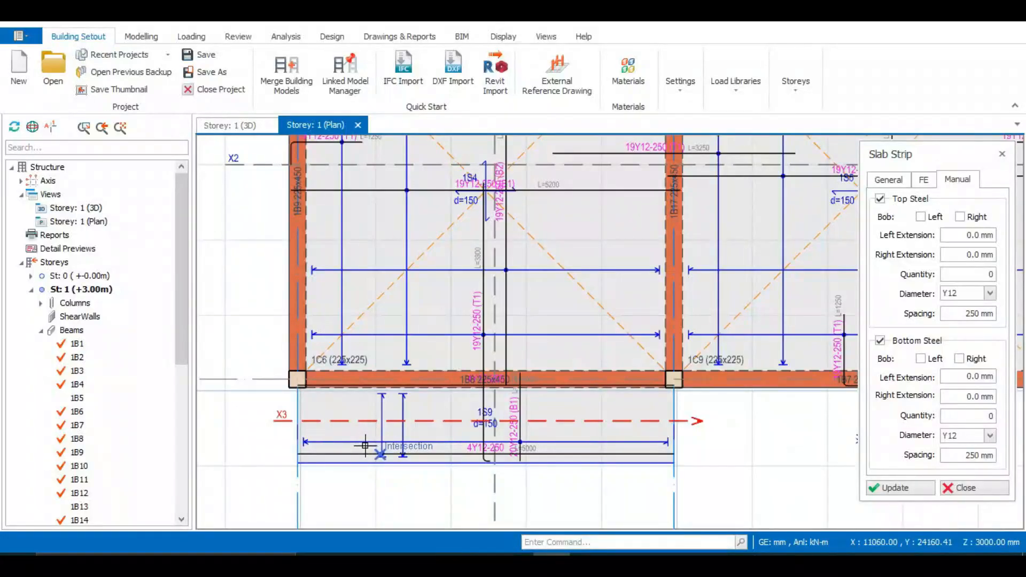
scroll(365, 445, up, 2)
scroll(283, 436, down, 2)
scroll(385, 433, up, 3)
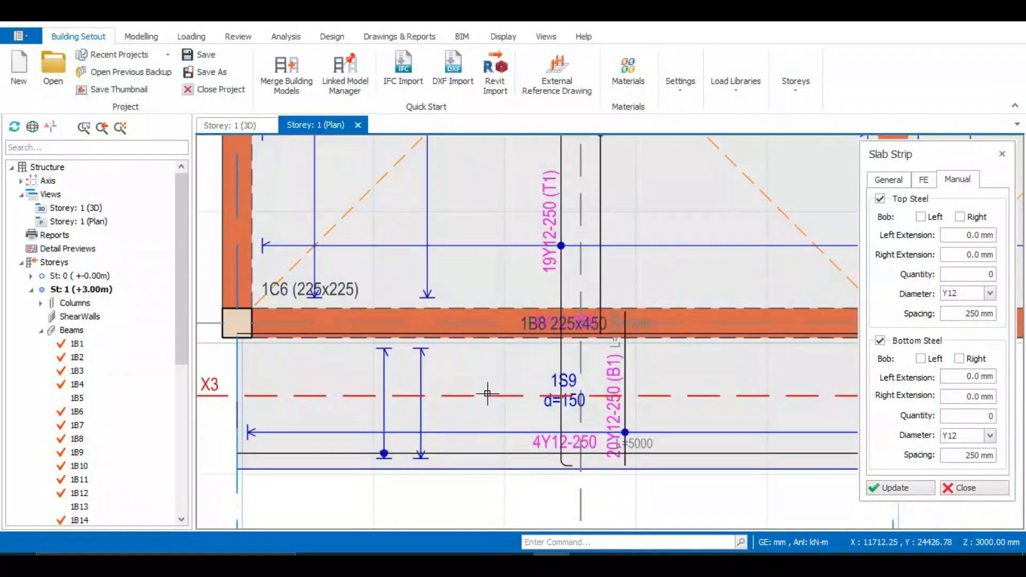
scroll(487, 394, down, 2)
scroll(684, 405, up, 1)
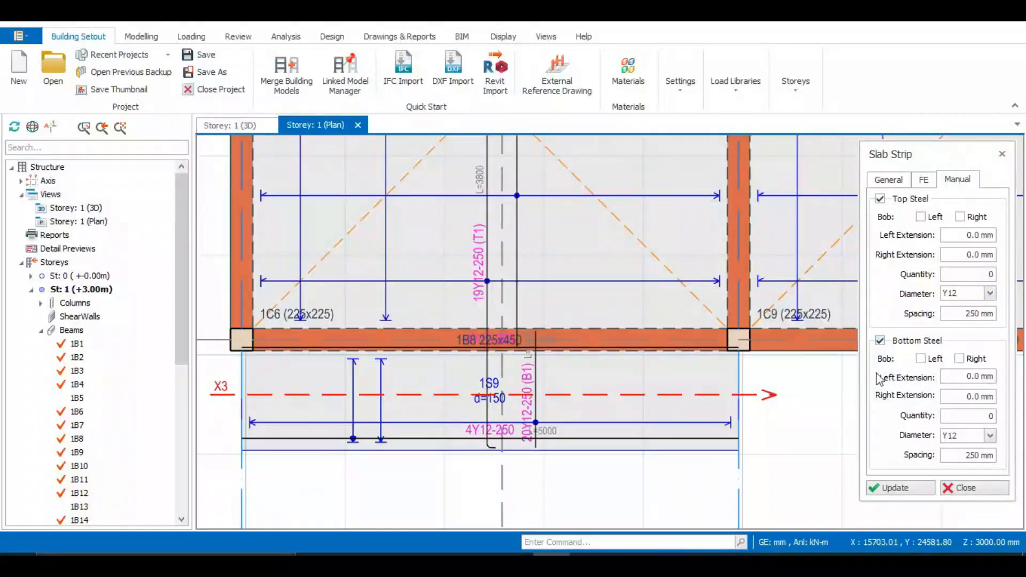
Inspect the quantity, diameter, spacing and length label of strip X3's bars near slab 1S9's free edge.
scroll(482, 444, up, 2)
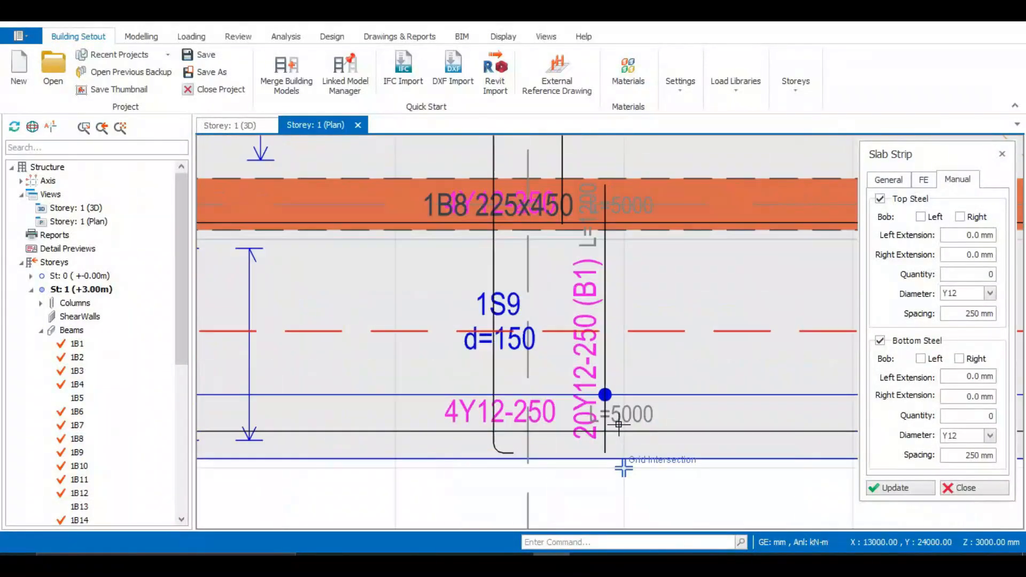
scroll(505, 416, up, 1)
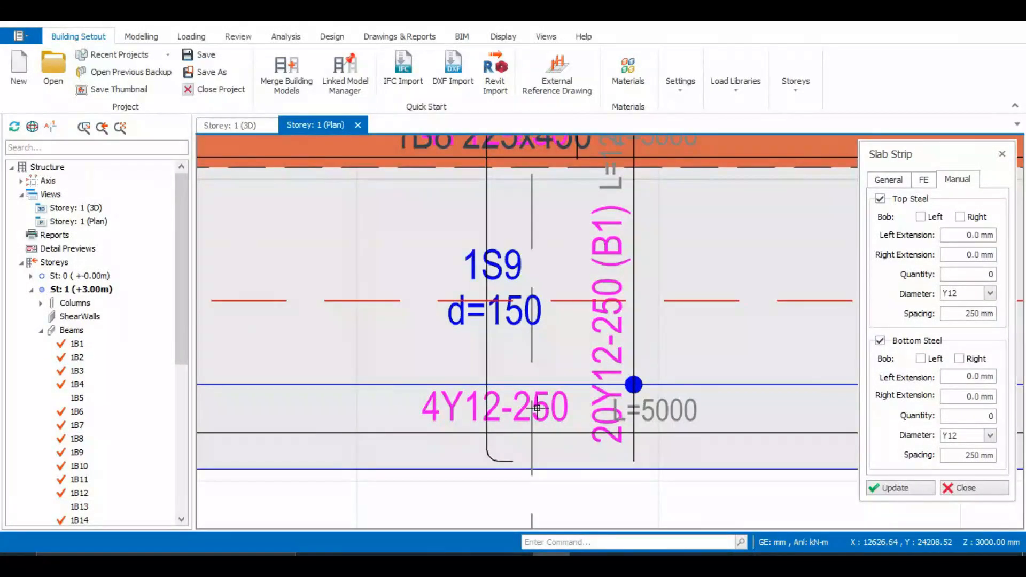
scroll(537, 409, up, 1)
scroll(537, 408, down, 1)
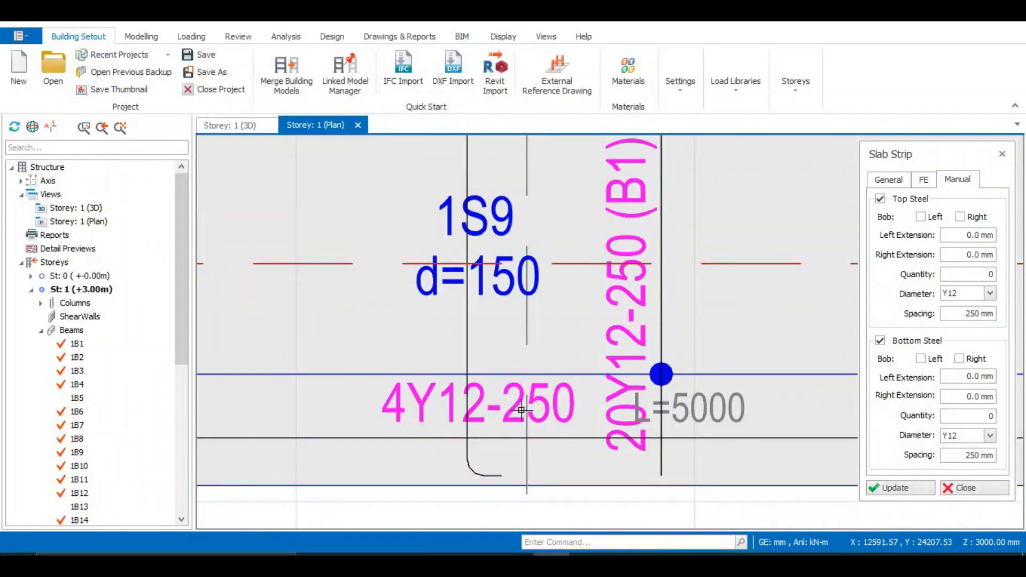
scroll(521, 409, down, 1)
scroll(522, 410, down, 1)
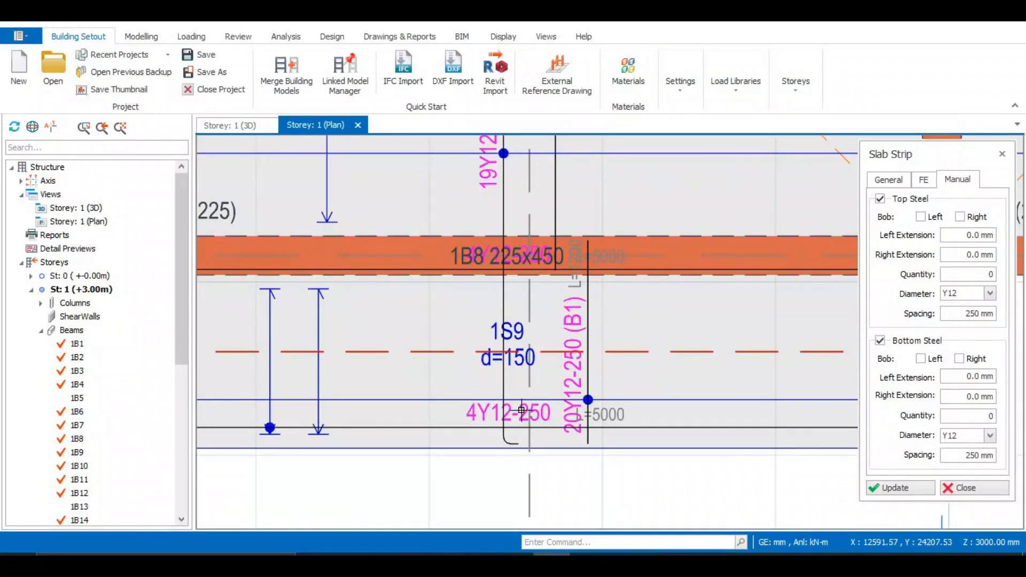
scroll(522, 410, up, 1)
scroll(512, 412, down, 2)
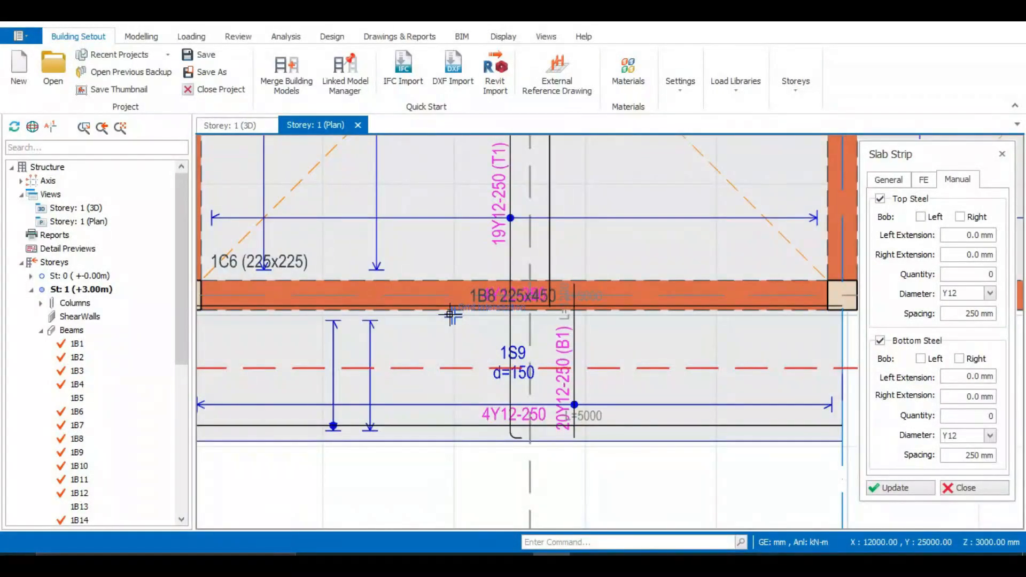
Inspect strip X3's second bar label overlapping beam 1B8 and compare both bar sets across slab 1S9.
scroll(483, 287, up, 5)
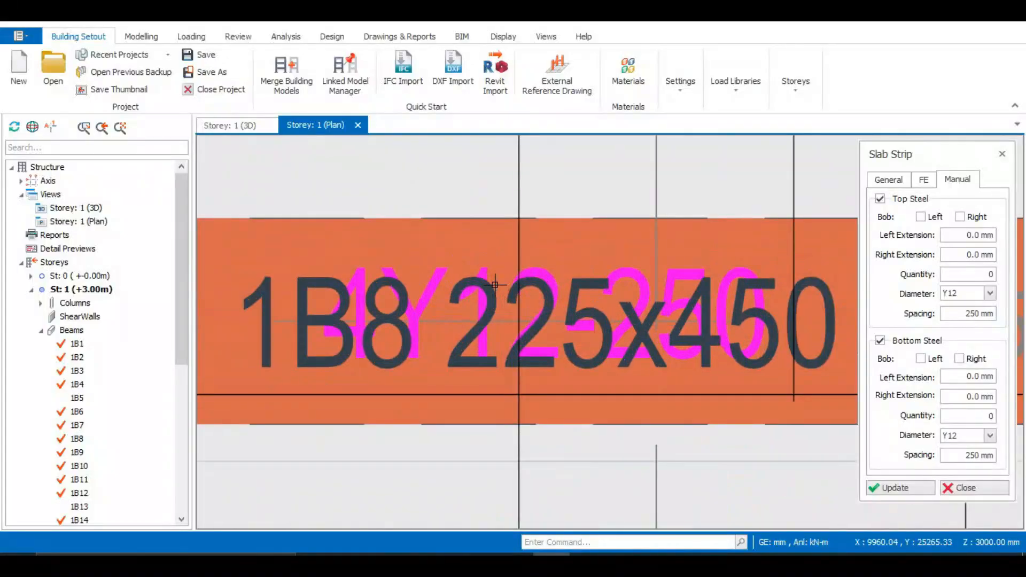
scroll(495, 283, down, 2)
scroll(495, 284, down, 4)
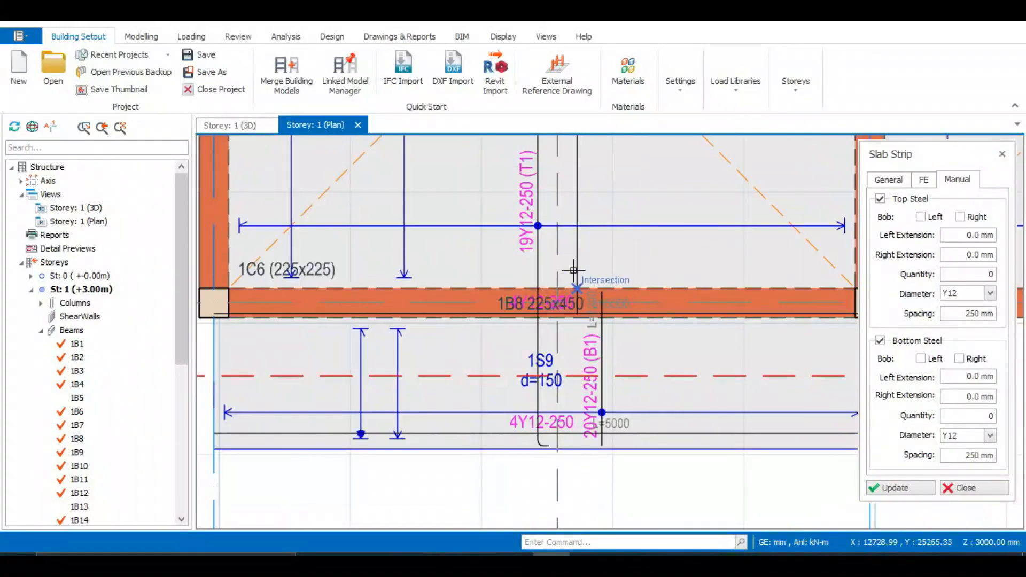
scroll(559, 286, up, 2)
scroll(529, 285, up, 2)
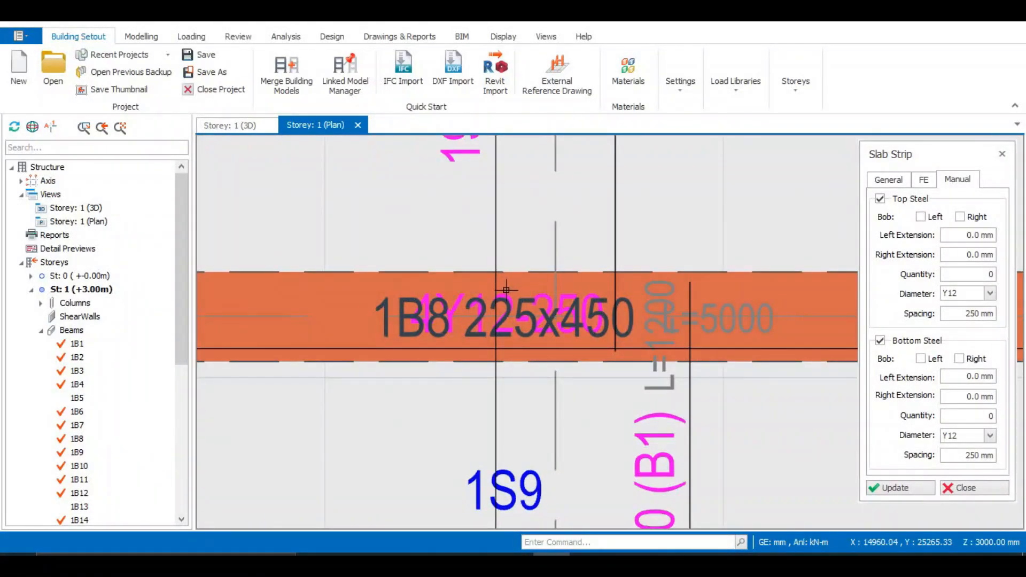
scroll(506, 290, down, 2)
scroll(502, 287, up, 3)
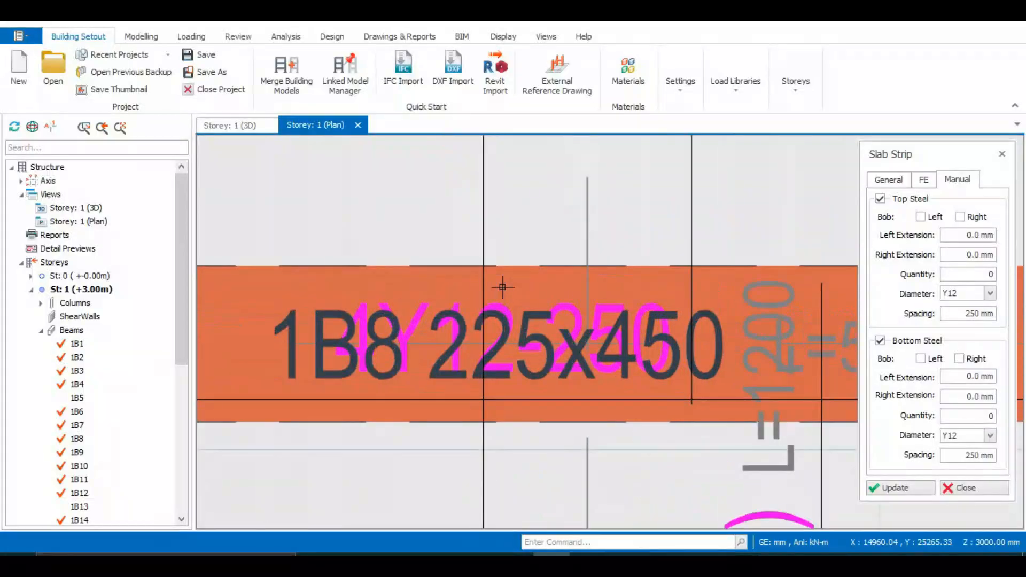
scroll(462, 301, down, 5)
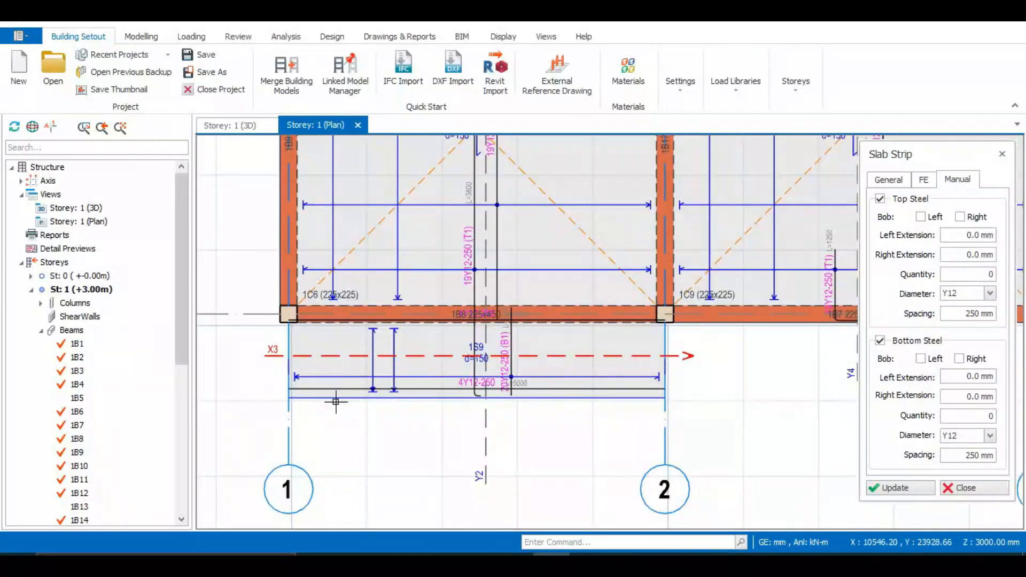
scroll(380, 394, up, 2)
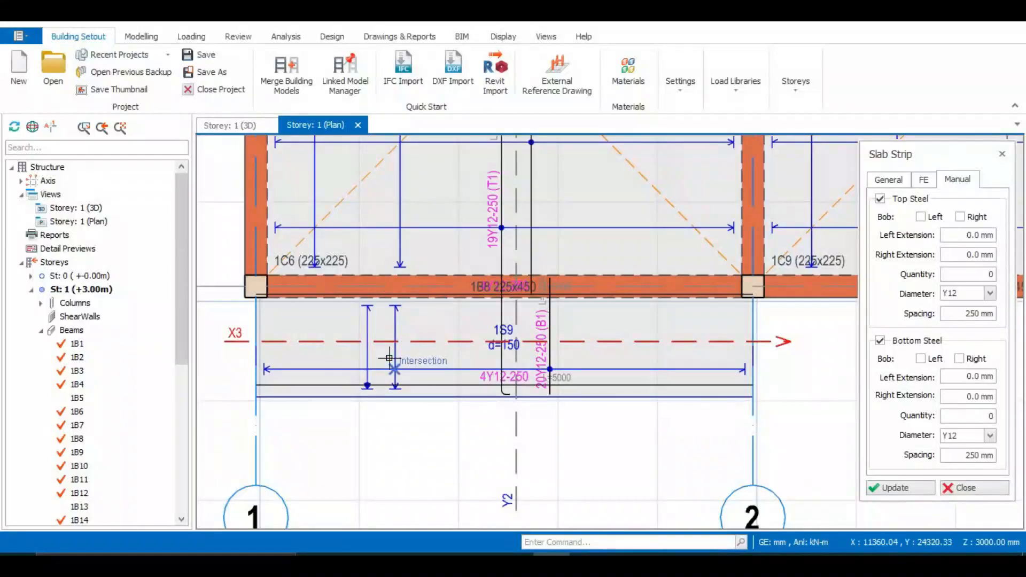
scroll(561, 312, up, 2)
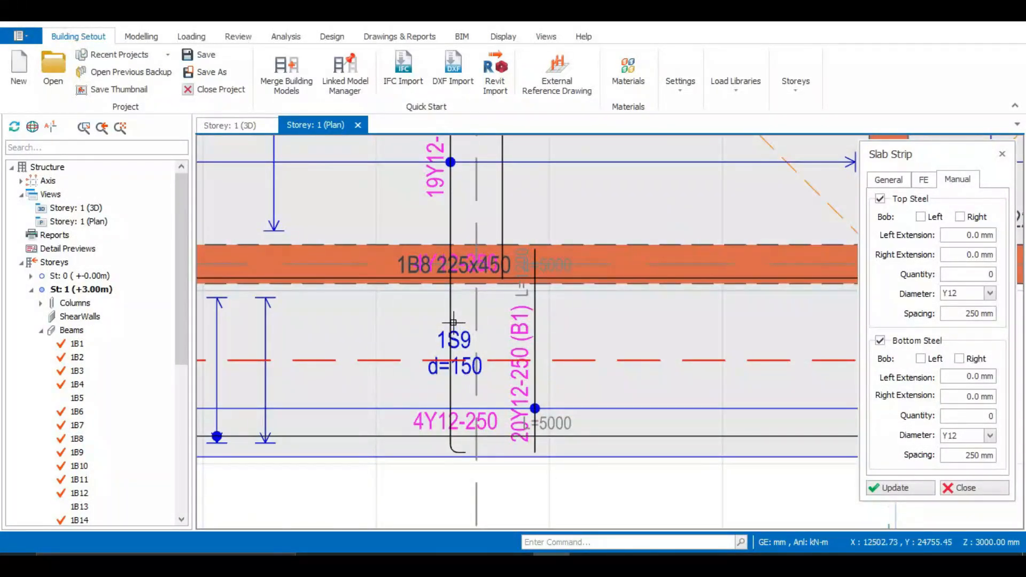
scroll(453, 323, down, 1)
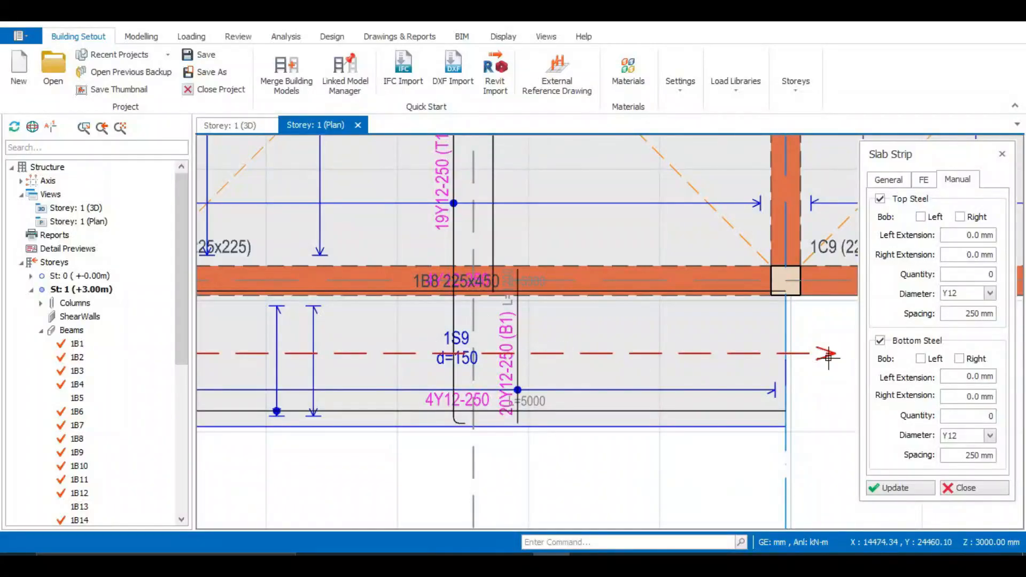
Draw a horizontal manual strip across cantilever slab 1S8 between grids 3 and 4, with Y12 bars at 250 mm for top and bottom steel.
click(912, 214)
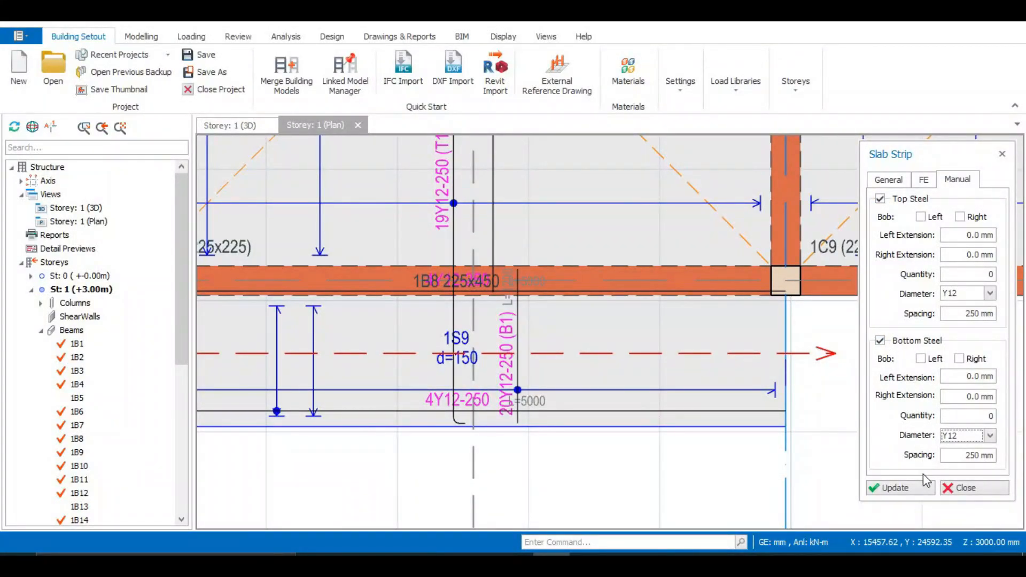
scroll(671, 432, down, 3)
scroll(508, 355, up, 2)
scroll(508, 355, down, 2)
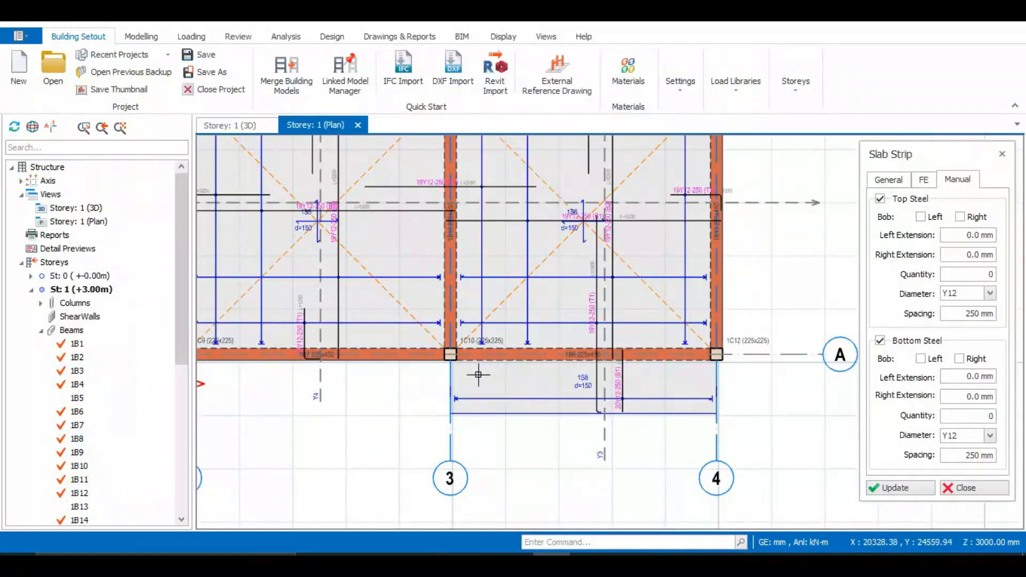
click(432, 386)
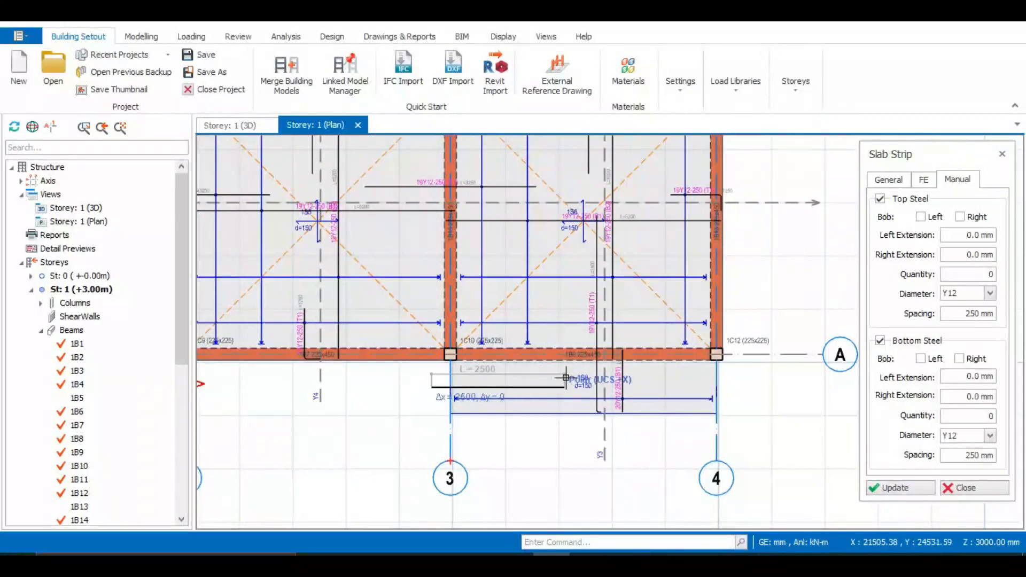
Draw a horizontal manual strip across cantilever slab 1S10 between grids 1 and 2, with Y12 top and bottom bars at 250 mm.
scroll(722, 384, down, 3)
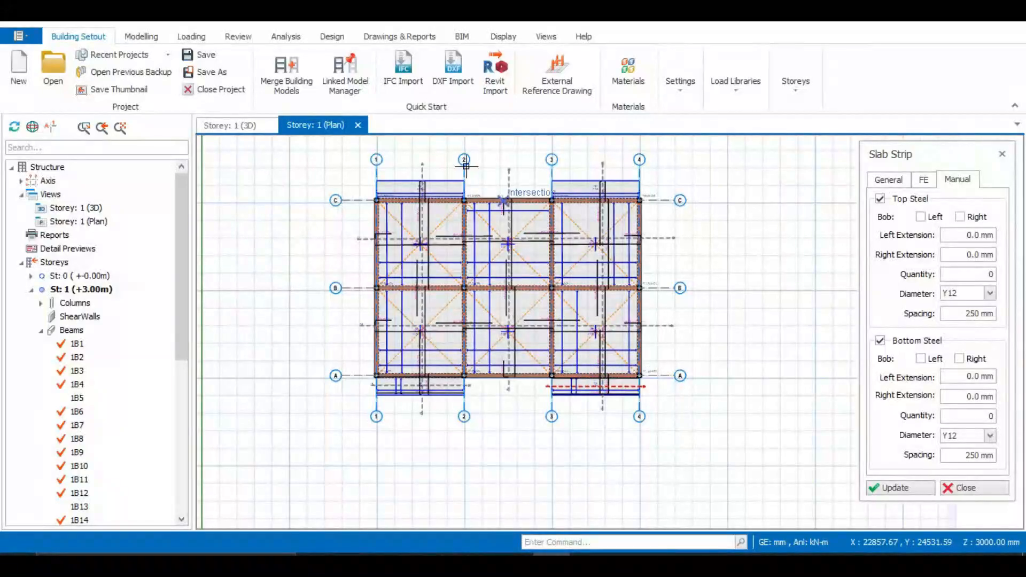
scroll(387, 160, up, 4)
scroll(389, 194, up, 2)
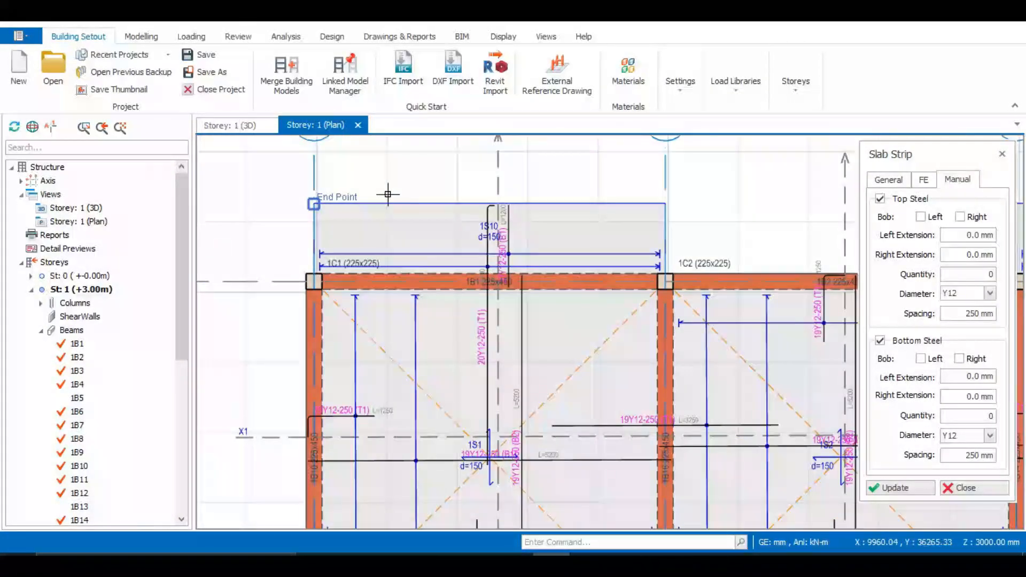
click(285, 223)
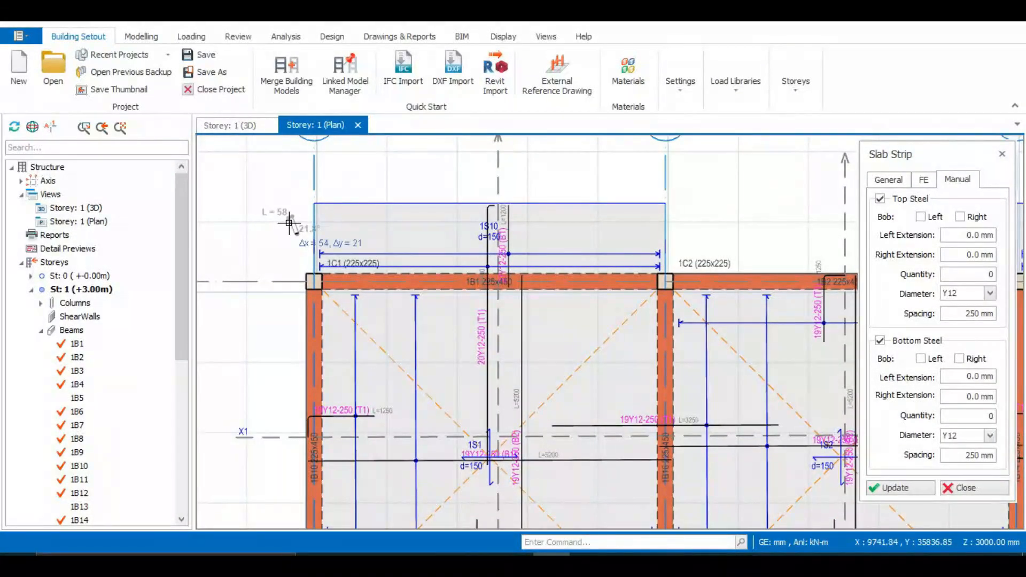
key(Escape)
click(294, 232)
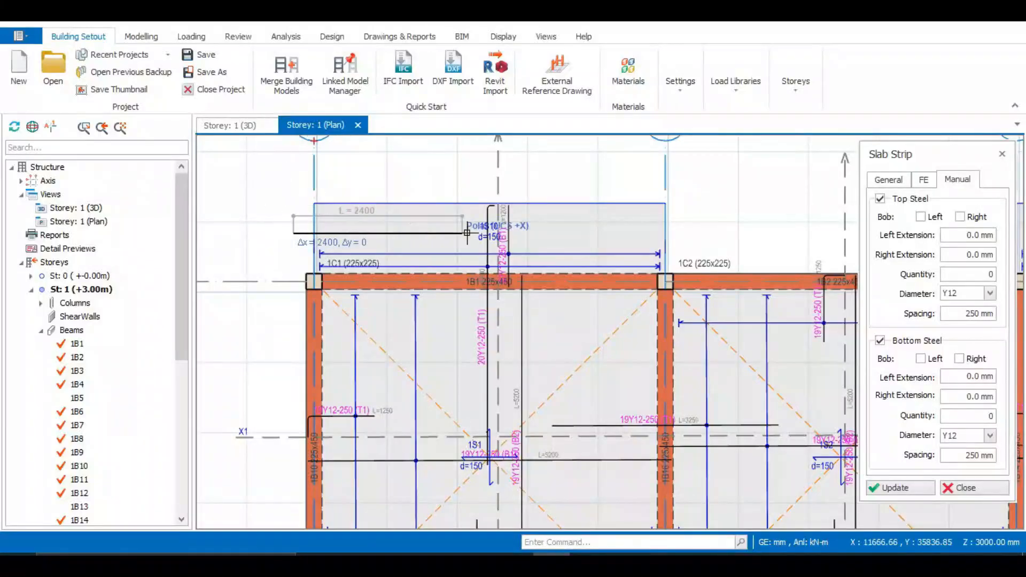
click(679, 225)
Draw a horizontal manual strip about 5600 mm long across cantilever slab 1S7 between grids 3 and 4, with Y12-250 top and bottom steel.
scroll(641, 230, down, 3)
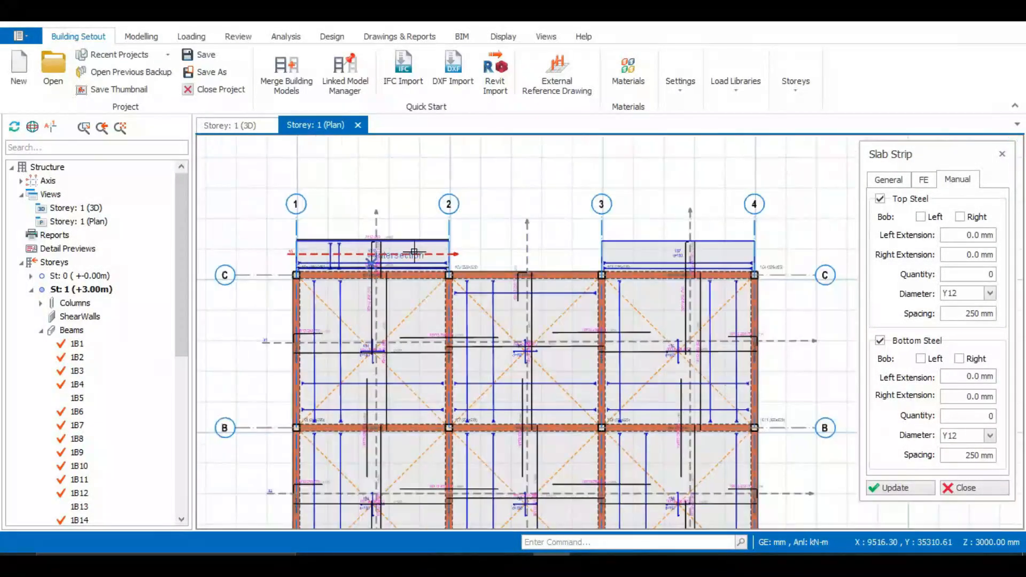
scroll(606, 234, up, 1)
scroll(605, 234, up, 2)
scroll(503, 236, down, 2)
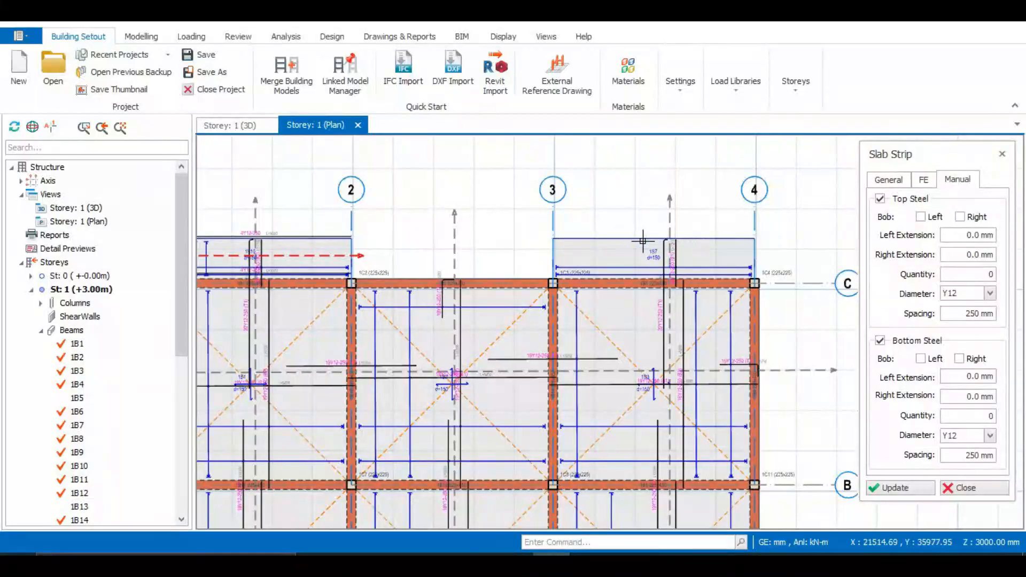
scroll(701, 245, up, 3)
click(406, 246)
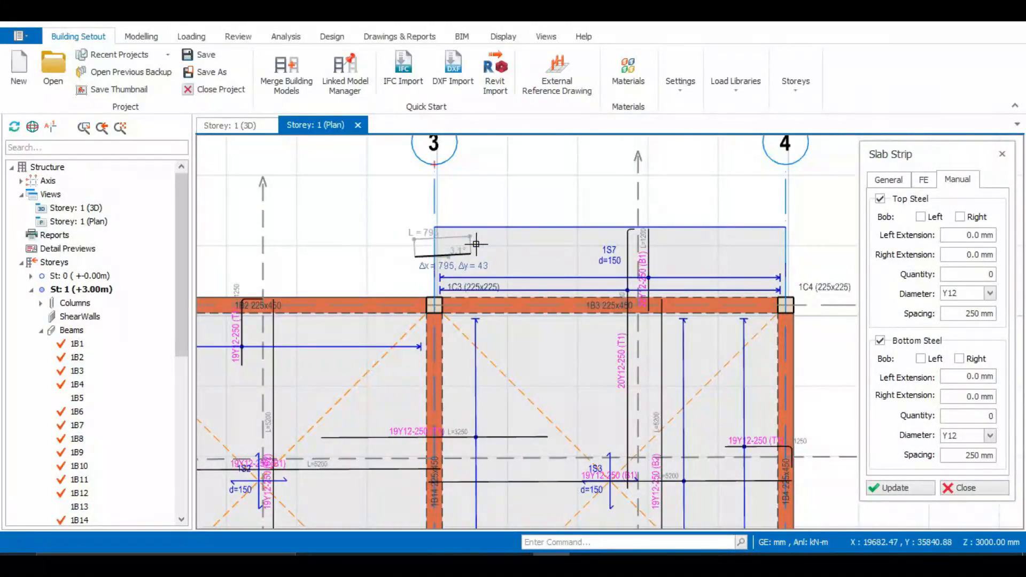
click(797, 251)
Examine the labels, lengths and distribution ranges of strip X6's top and bottom bars across slab 1S7.
scroll(588, 210, up, 2)
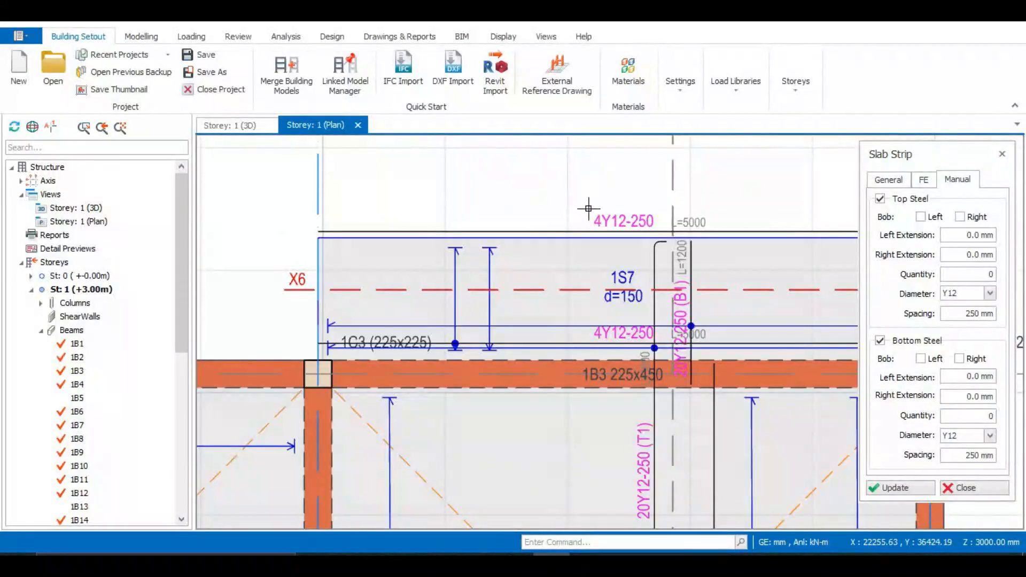
scroll(588, 209, down, 2)
scroll(585, 267, down, 2)
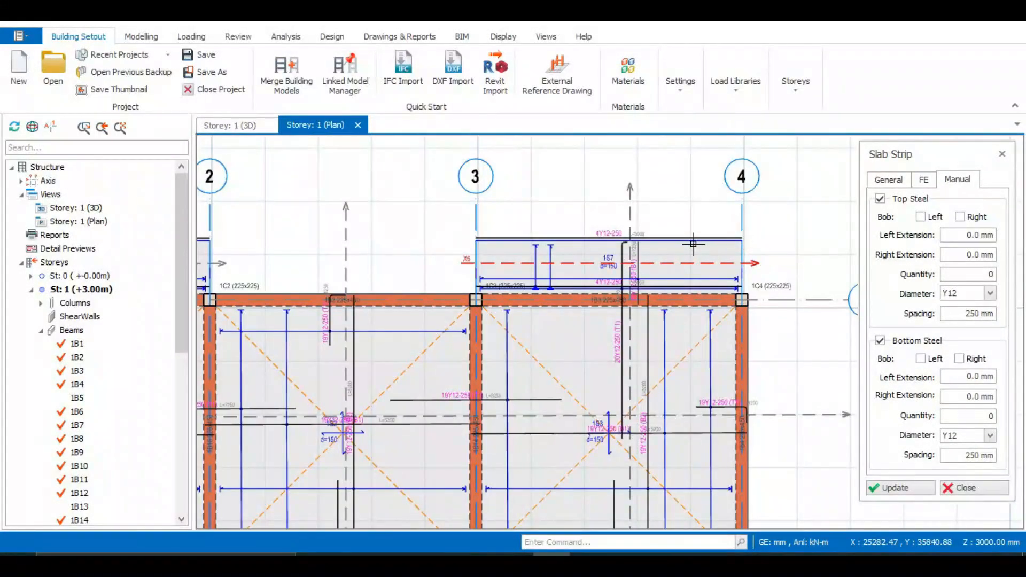
scroll(637, 238, up, 3)
scroll(567, 197, down, 2)
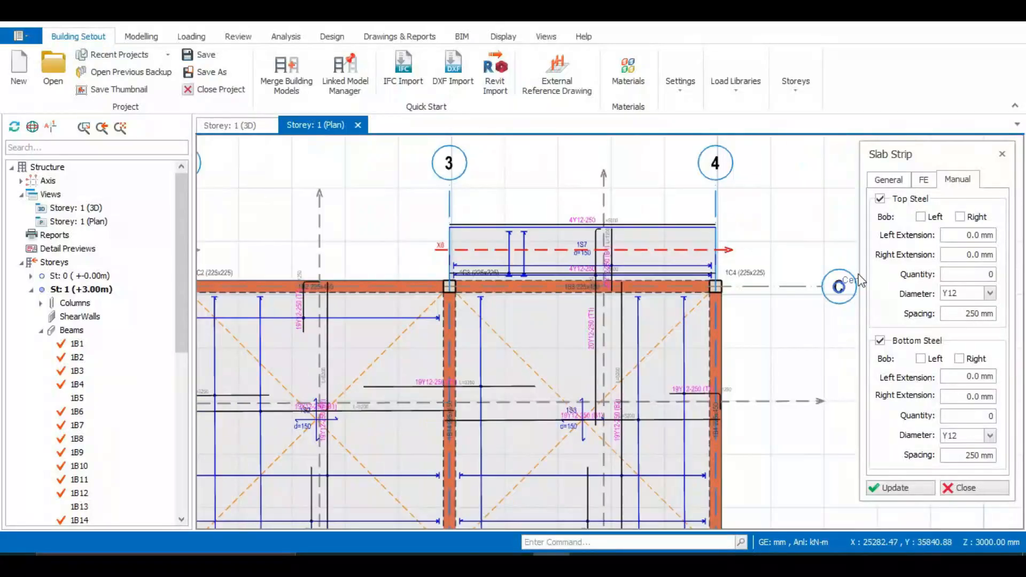
scroll(569, 238, up, 1)
scroll(568, 238, up, 1)
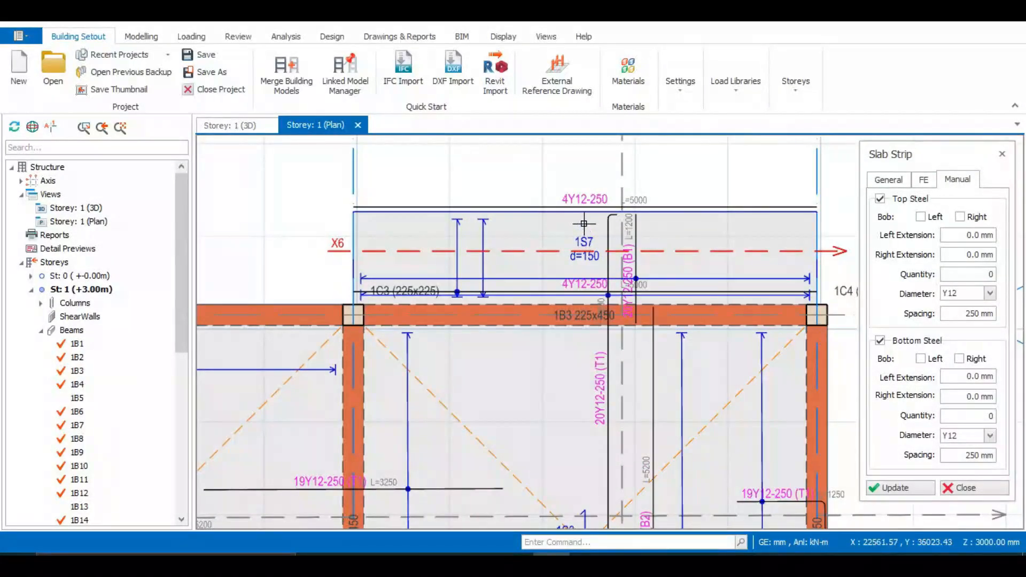
scroll(584, 223, down, 1)
scroll(429, 267, down, 2)
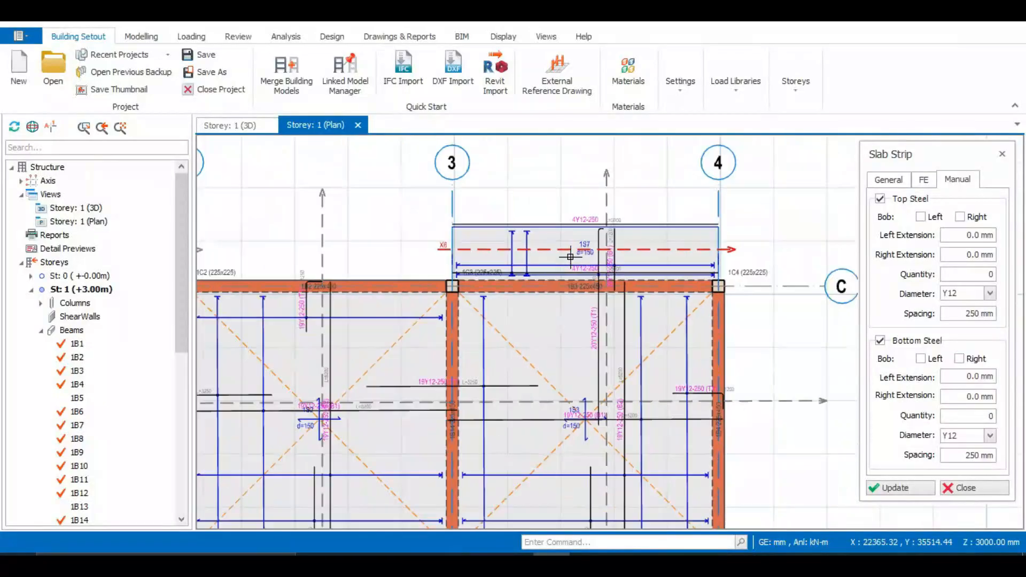
Inspect strip X5's bars on slab 1S10 and compare the layout with the other cantilever slabs.
scroll(406, 257, down, 2)
scroll(395, 251, up, 2)
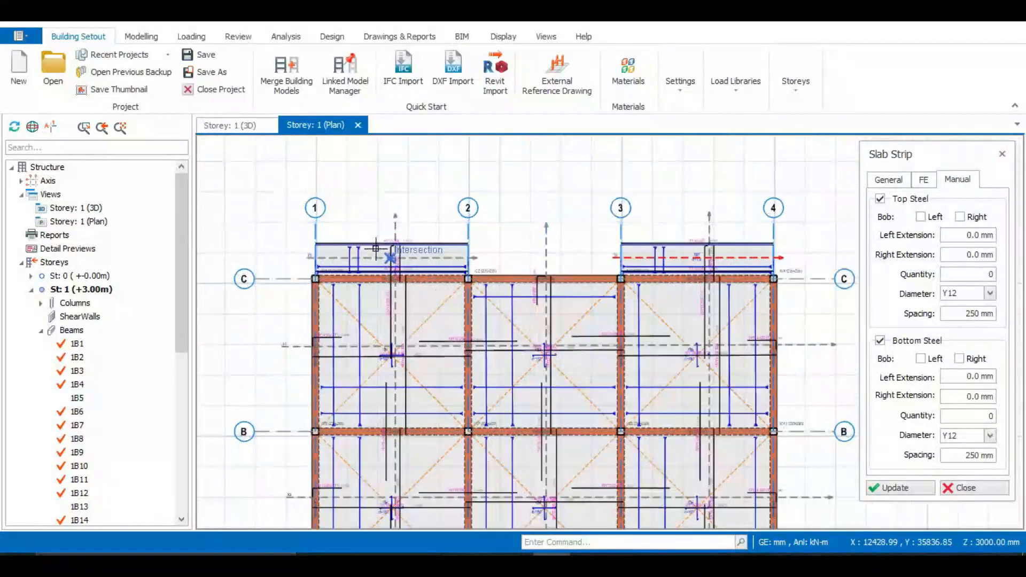
scroll(328, 243, up, 3)
scroll(413, 227, down, 3)
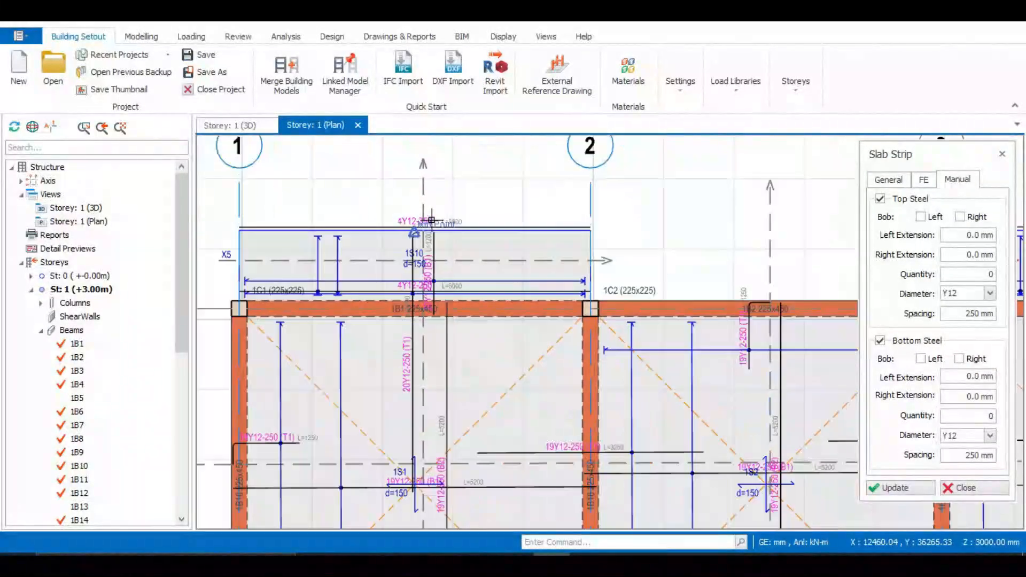
scroll(561, 214, down, 2)
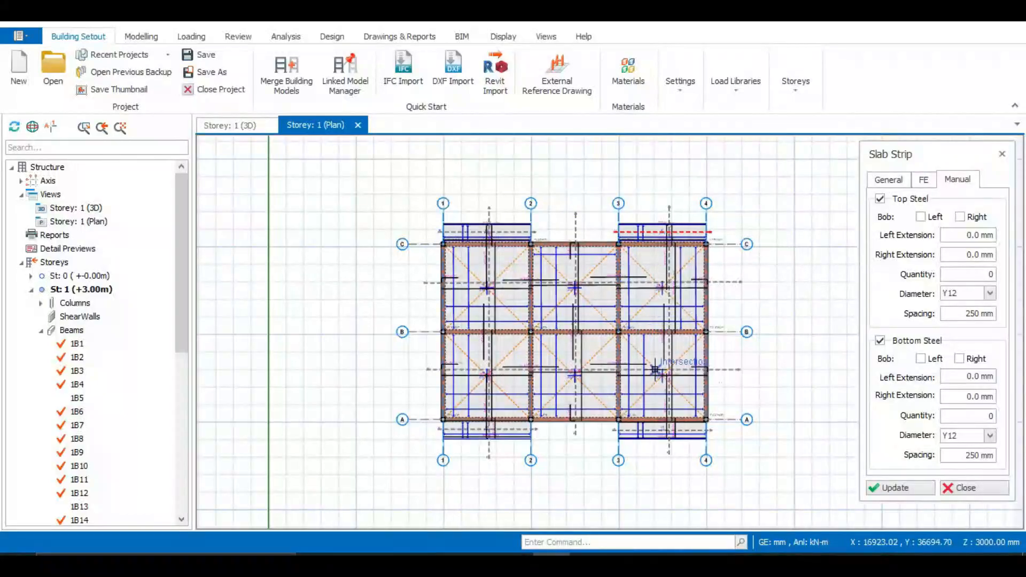
Check the strips on all four cantilever slabs in the whole plan and end slab strip drawing.
click(707, 418)
scroll(711, 419, up, 3)
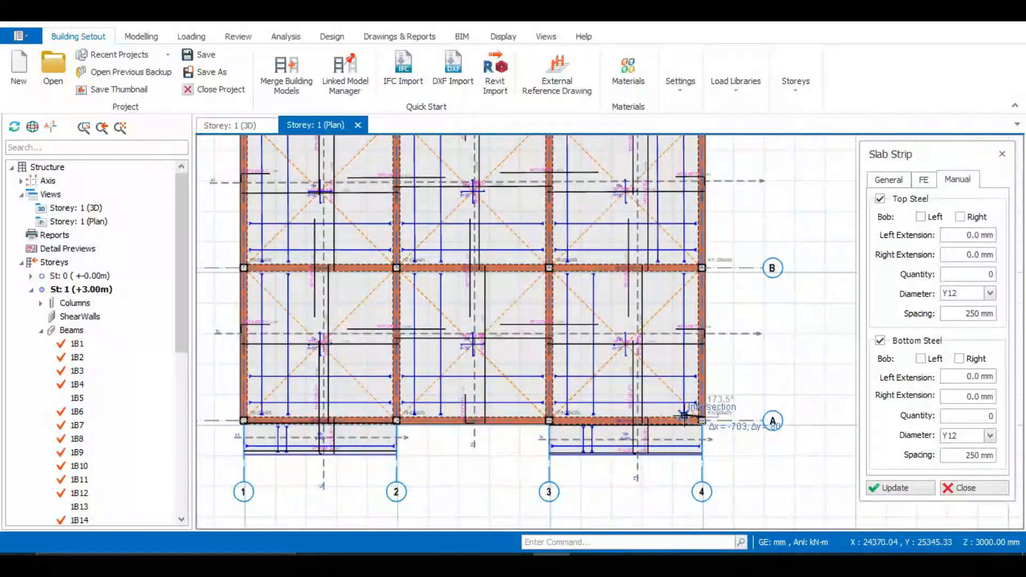
scroll(695, 424, down, 3)
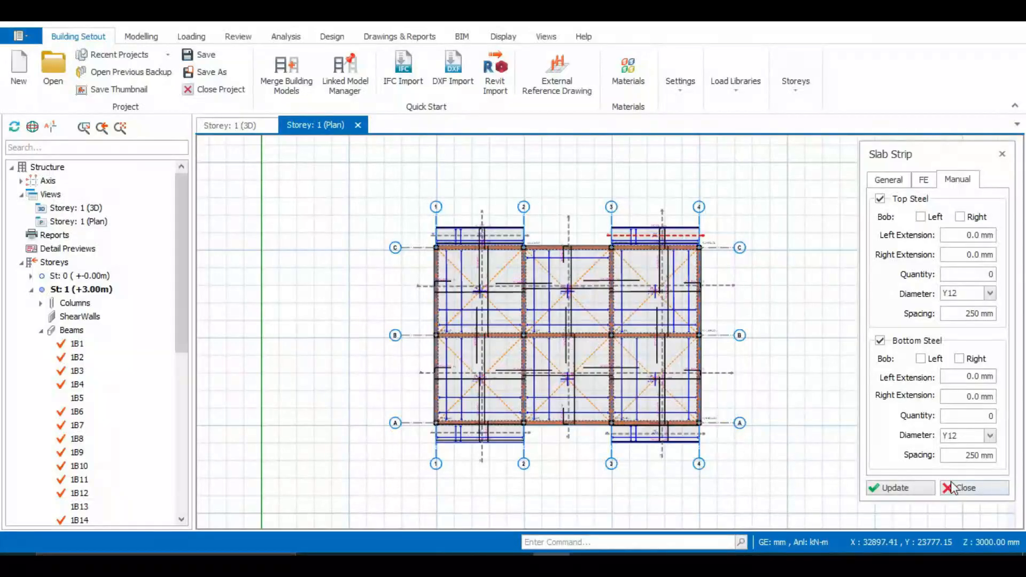
click(966, 489)
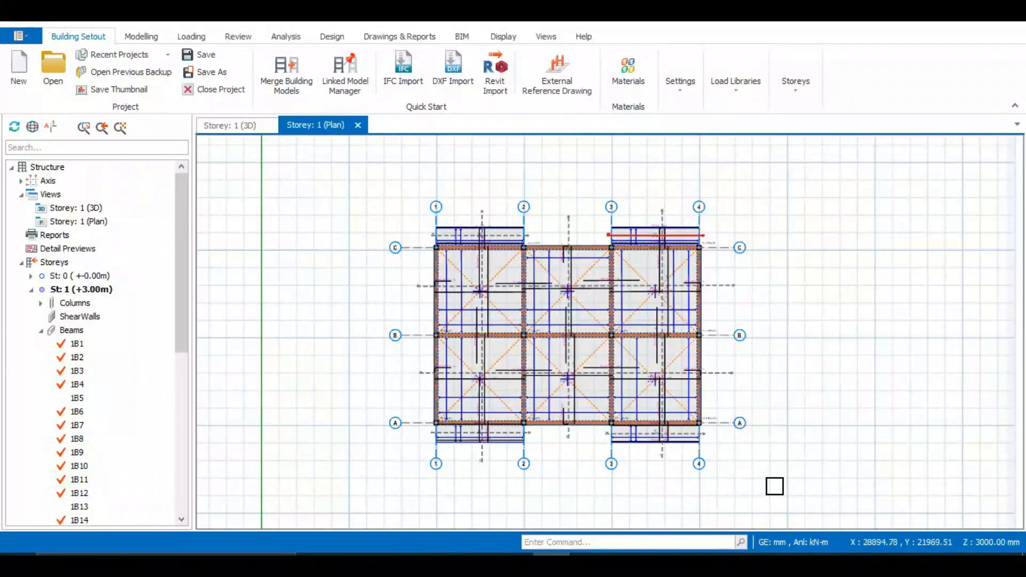